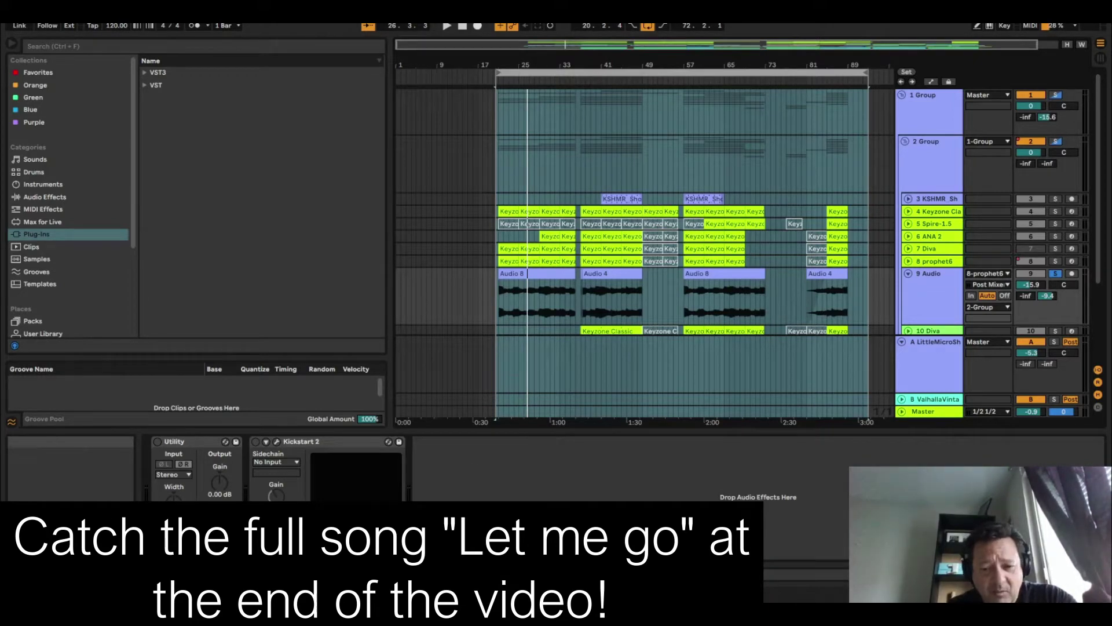
# Check the lyrics in let me go.txt in Notepad and the "let me go" project files in File Explorer, and return to Ableton Live
pyautogui.hotkey('alt', 'Tab')
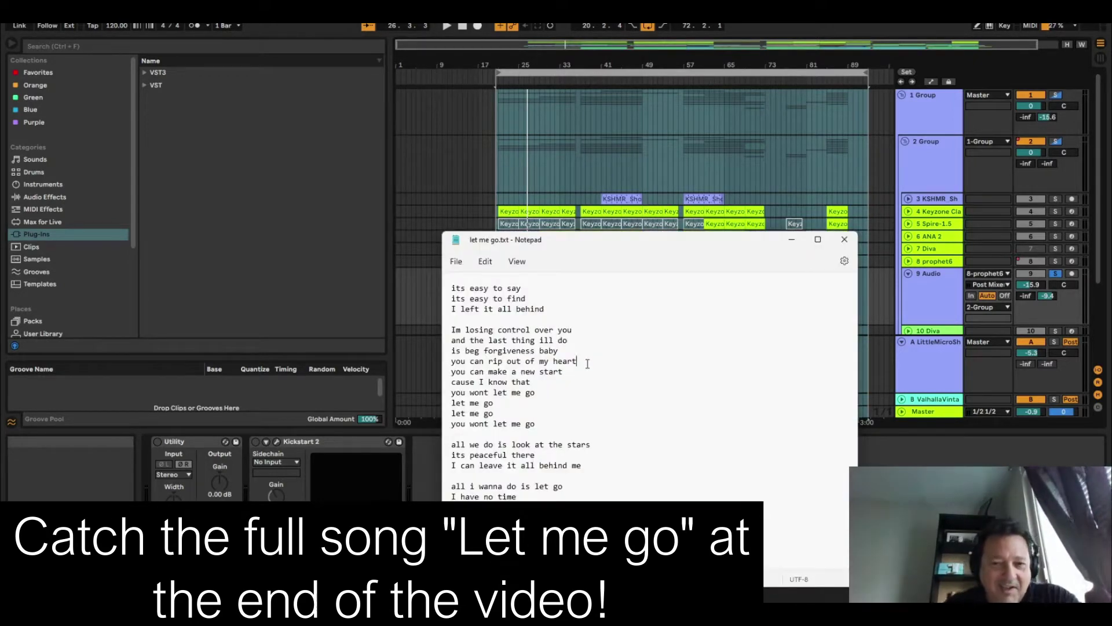
pyautogui.hotkey('alt', 'Tab')
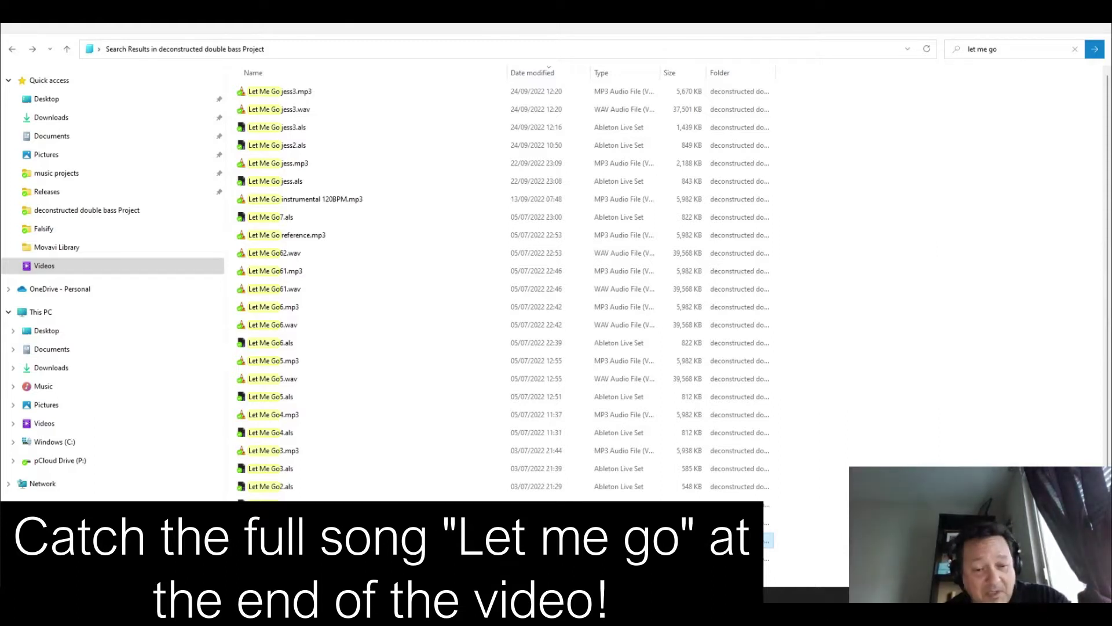
pyautogui.press('Return')
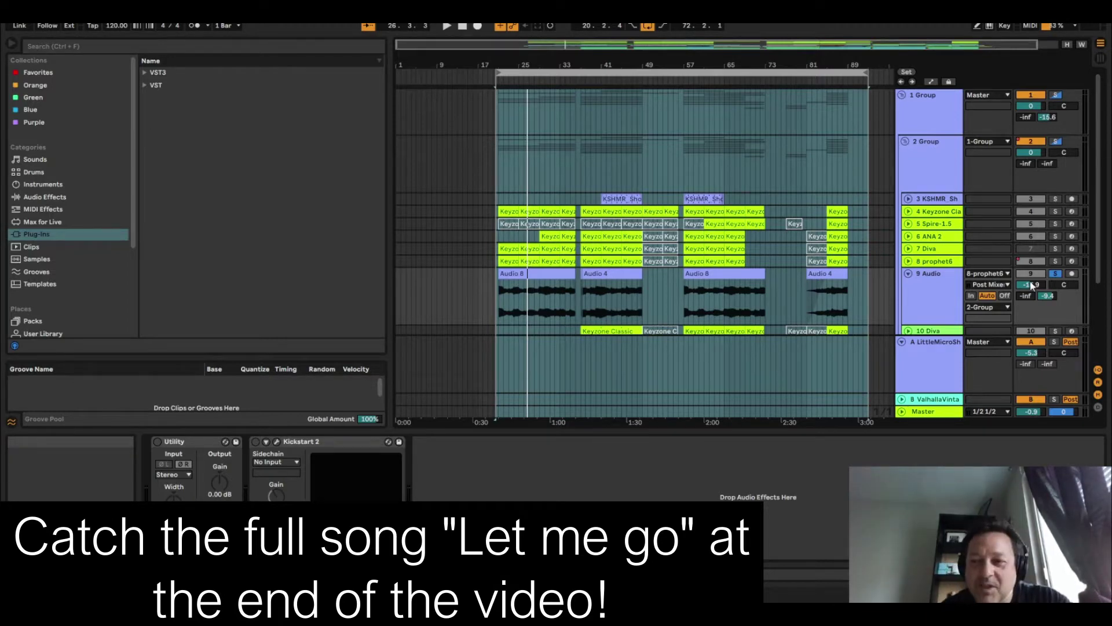
# Select the VOCALS group track and fold 2 Group to compact the arrangement
pyautogui.scroll(-5, 952, 279)
pyautogui.click(949, 281)
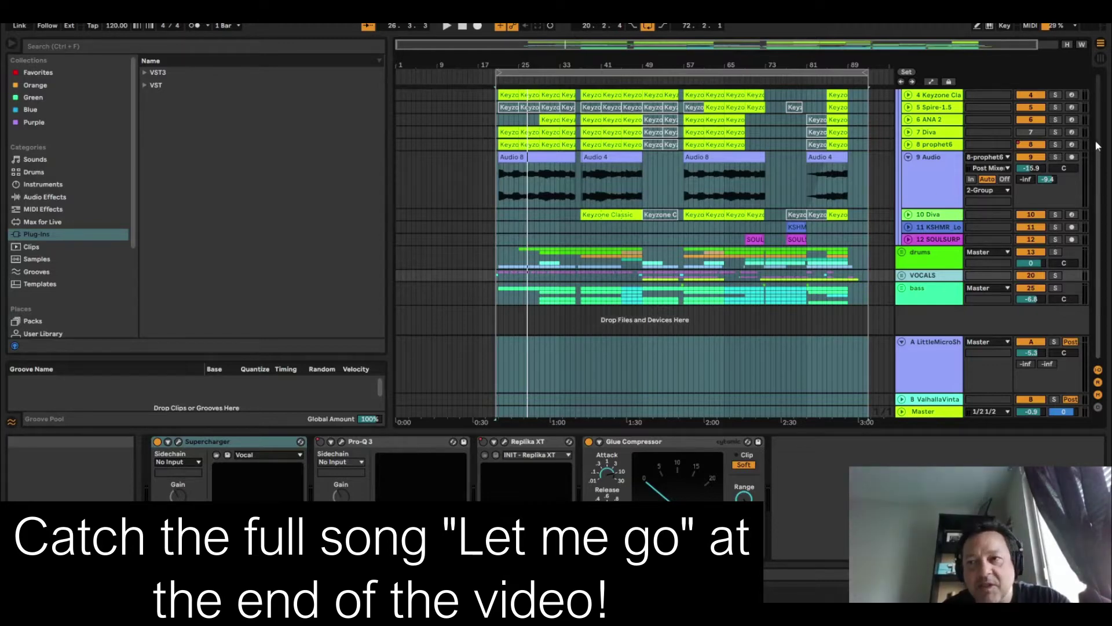
pyautogui.scroll(5, 1097, 136)
pyautogui.click(904, 141)
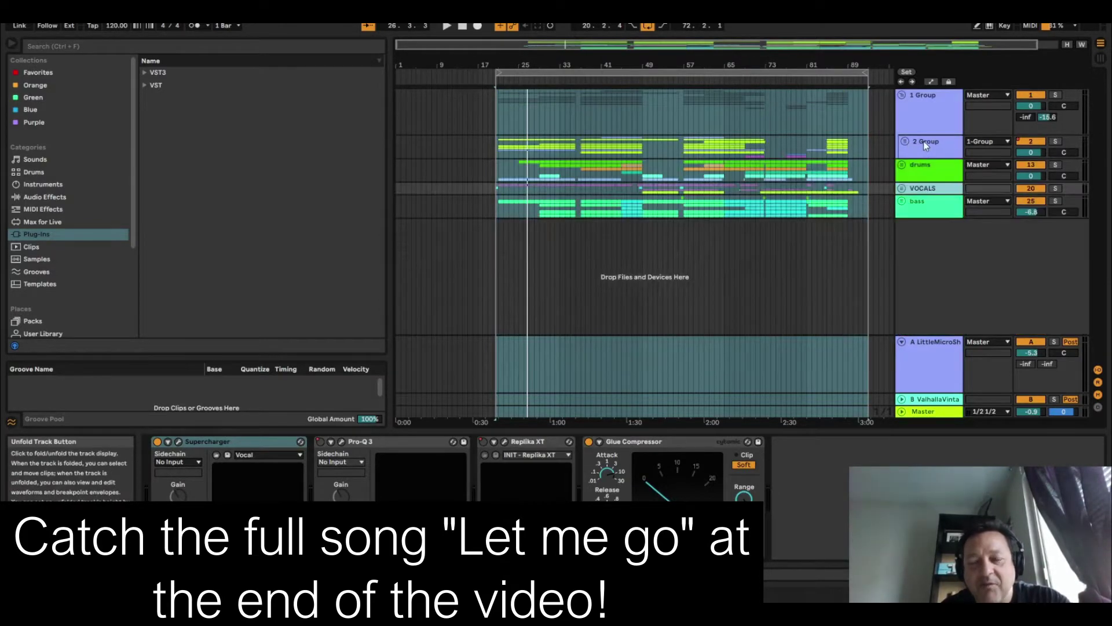
# View the device chains of 2 Group and the drums, bass and VOCALS groups in turn
pyautogui.click(923, 143)
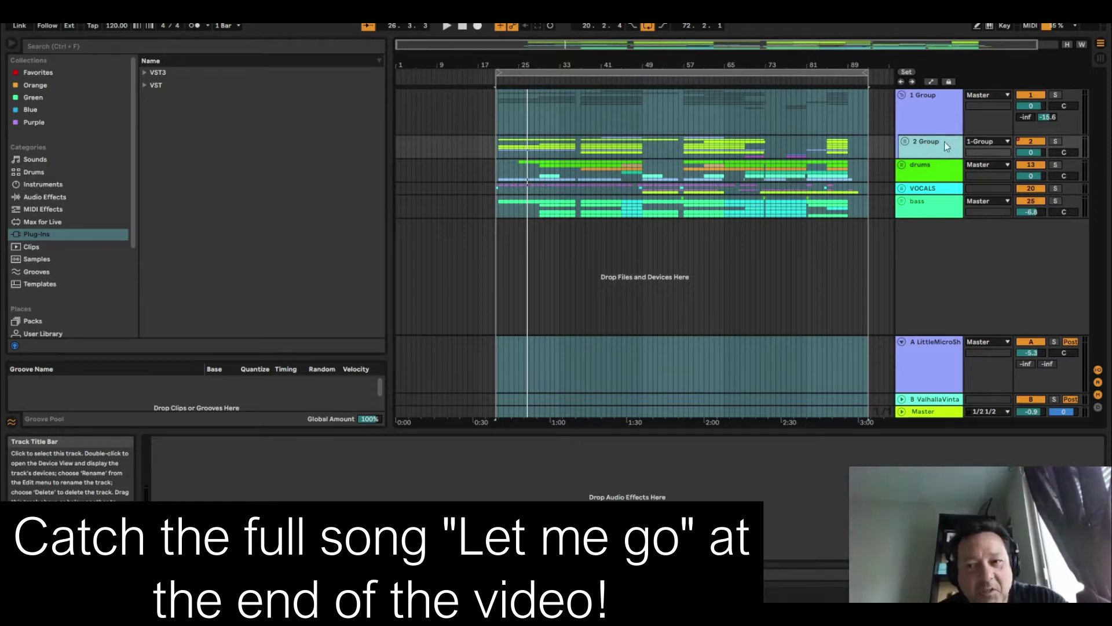
pyautogui.click(925, 177)
pyautogui.click(922, 210)
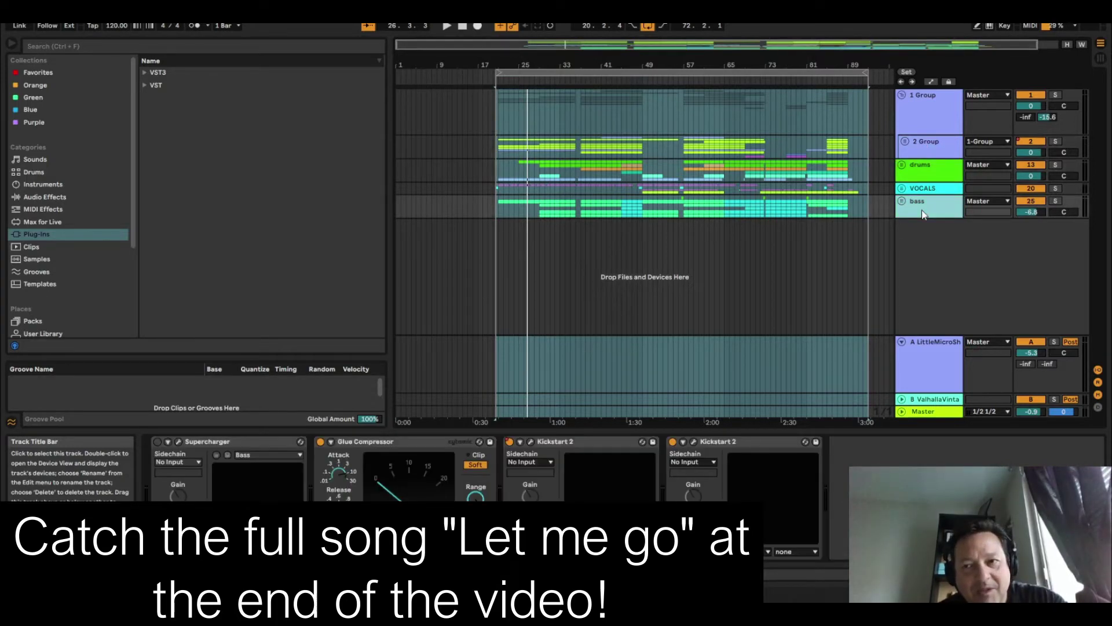
pyautogui.click(940, 187)
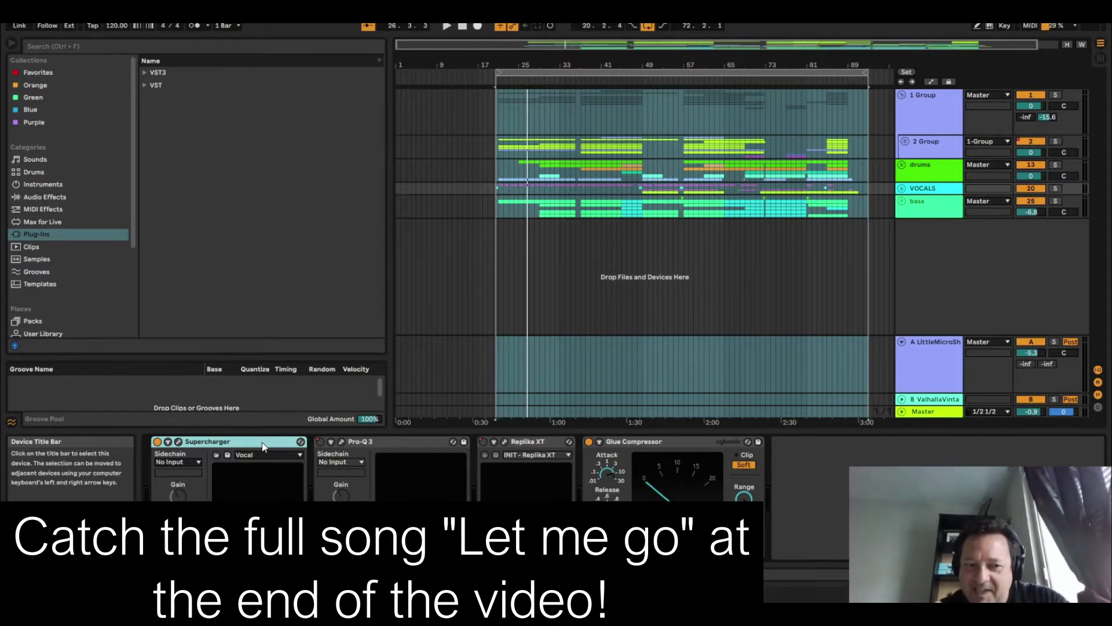
# Examine the VOCALS group's effects: view and close the Supercharger interface, and select Pro-Q 3, Replika XT and Glue Compressor
pyautogui.click(179, 442)
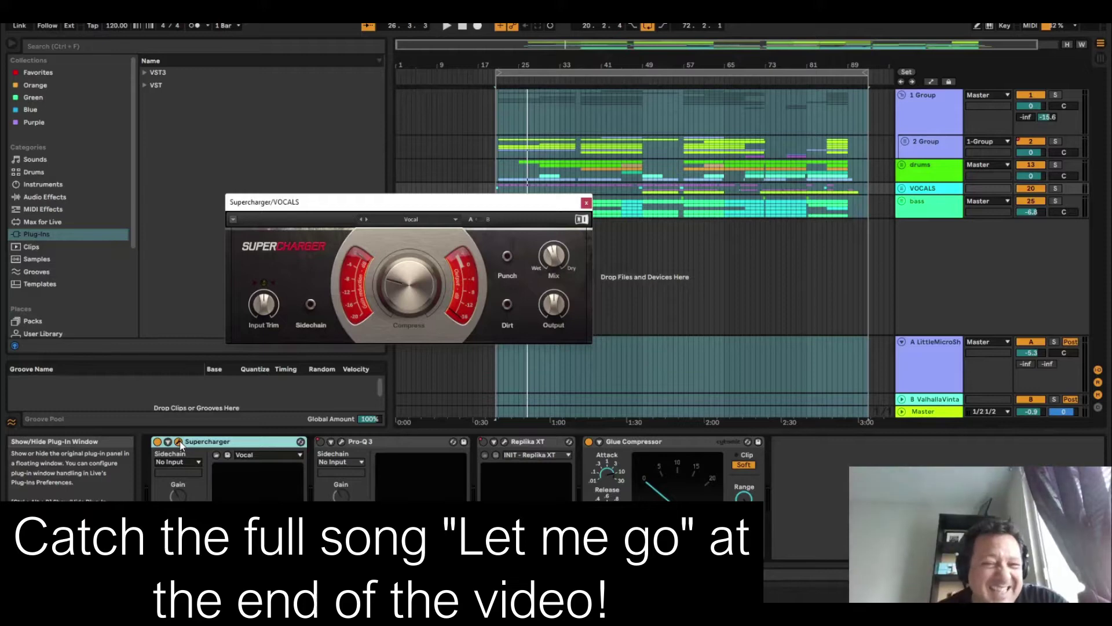
pyautogui.moveTo(566, 289)
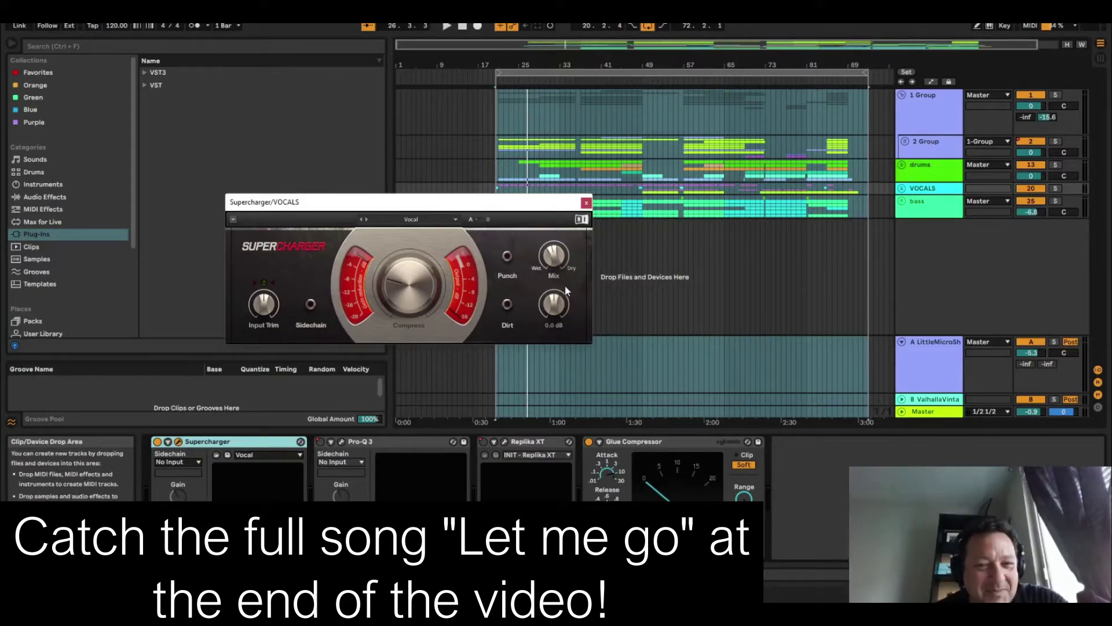
pyautogui.click(587, 204)
pyautogui.click(423, 443)
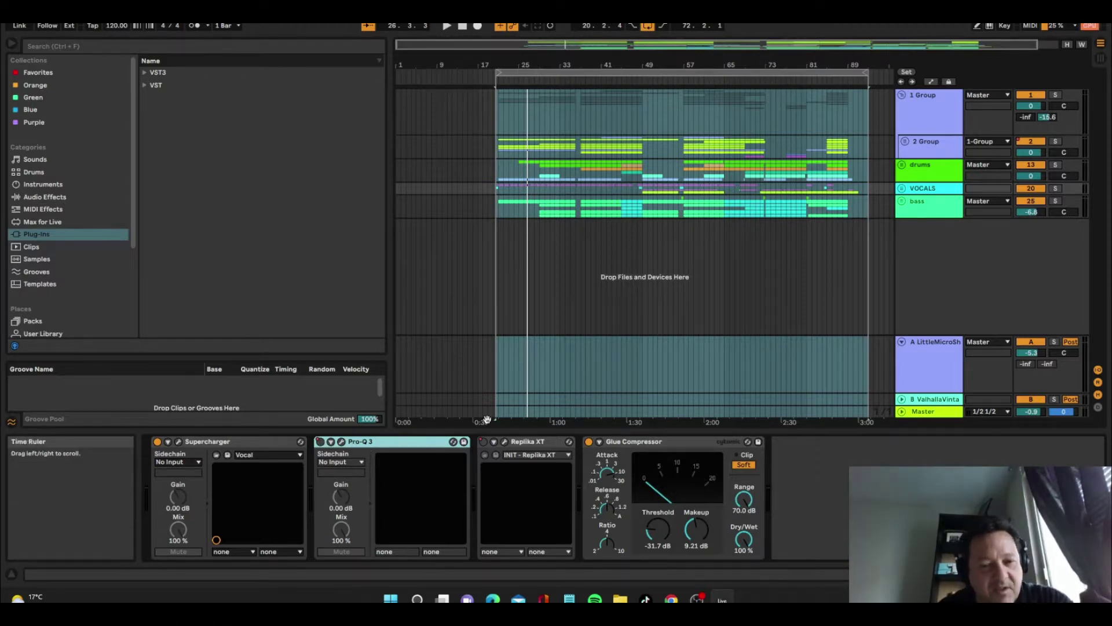
pyautogui.click(546, 444)
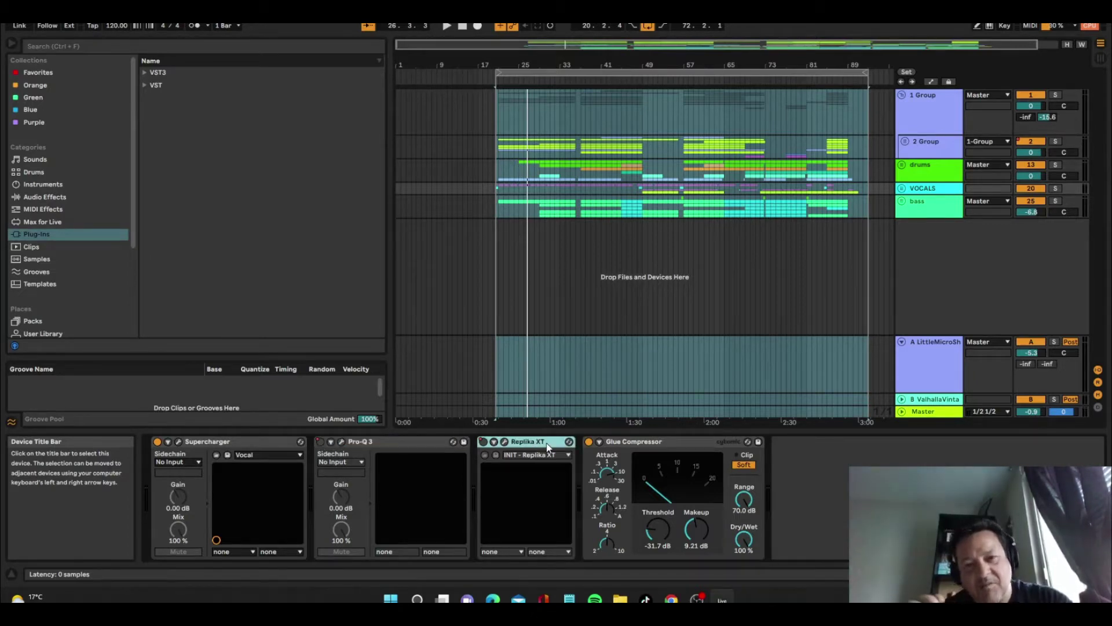
pyautogui.click(690, 444)
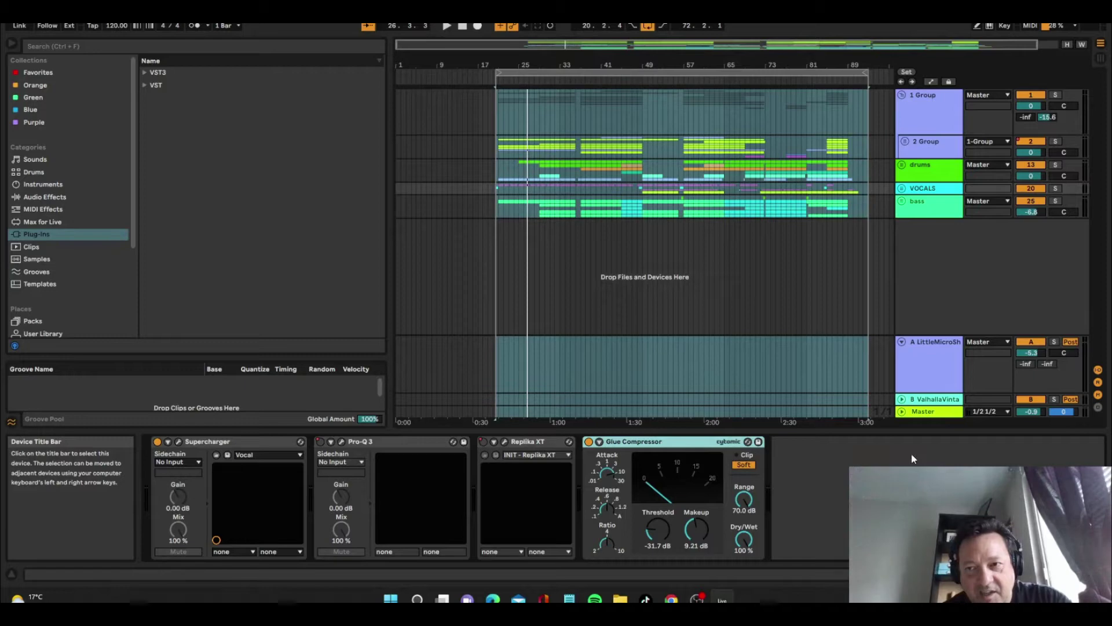
# Unfold the VOCALS group, select the first vocal clip on track 21, play it and view it close up
pyautogui.click(901, 188)
pyautogui.moveTo(1102, 259); pyautogui.dragTo(1096, 287)
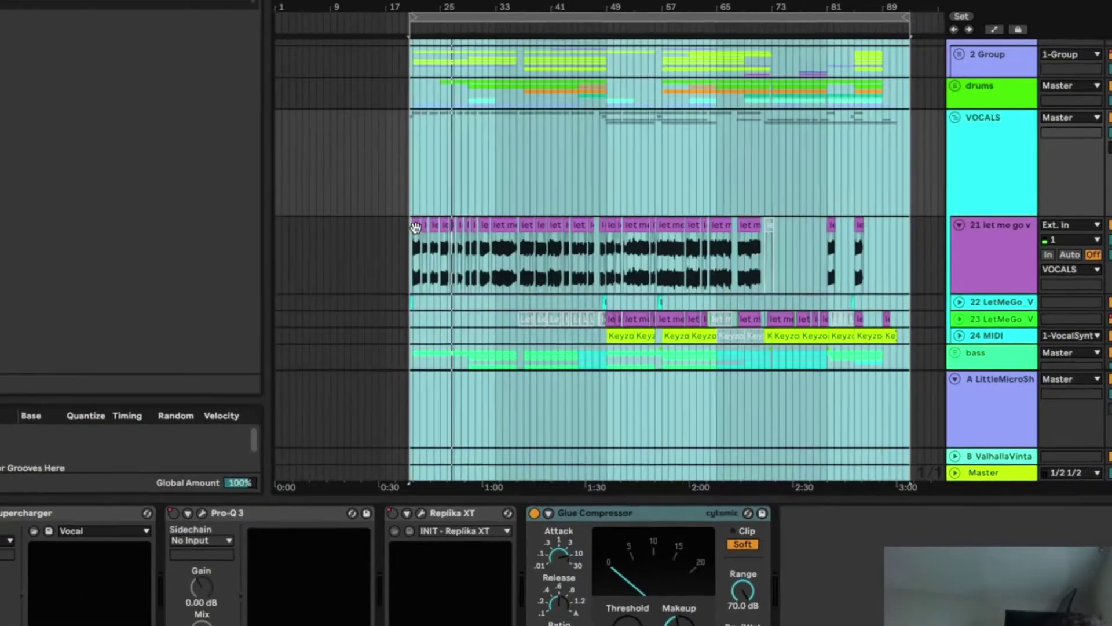
pyautogui.click(500, 229)
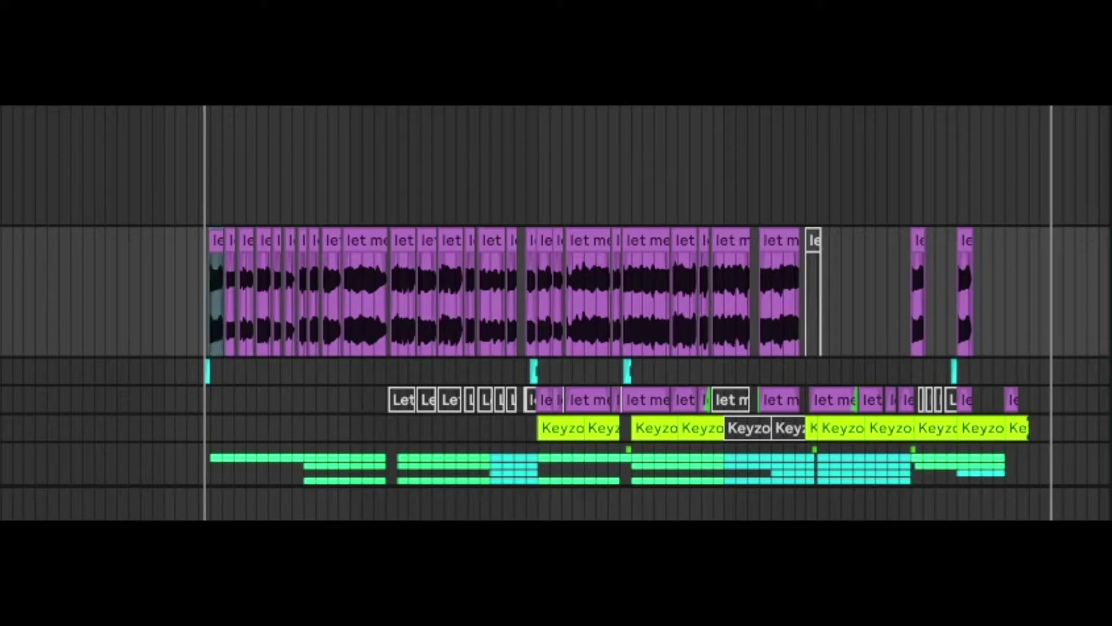
pyautogui.press('space')
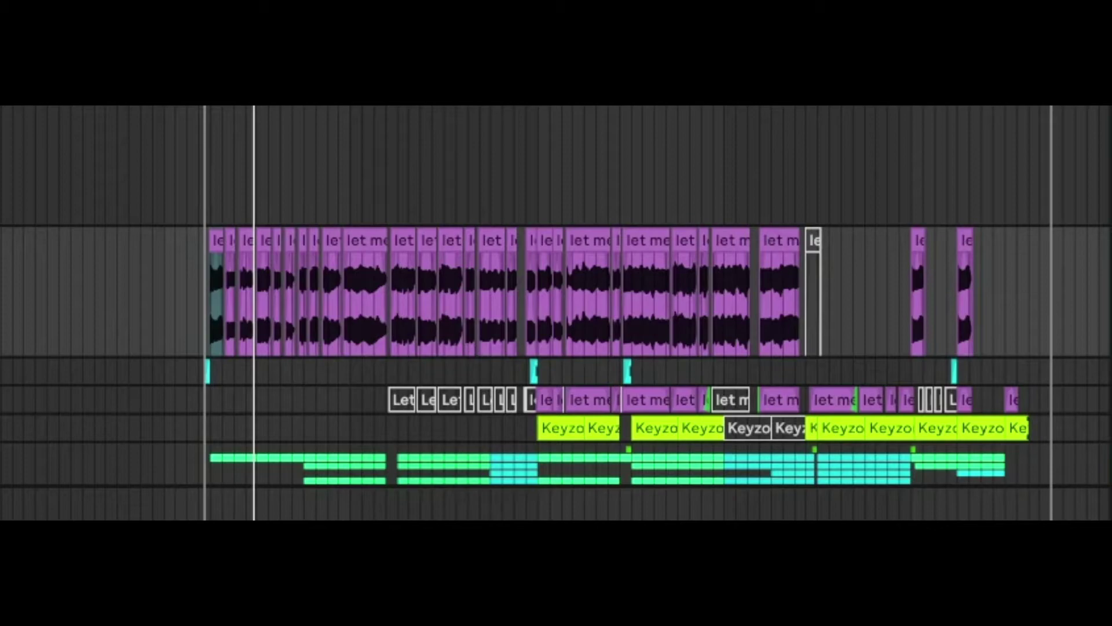
pyautogui.press('z')
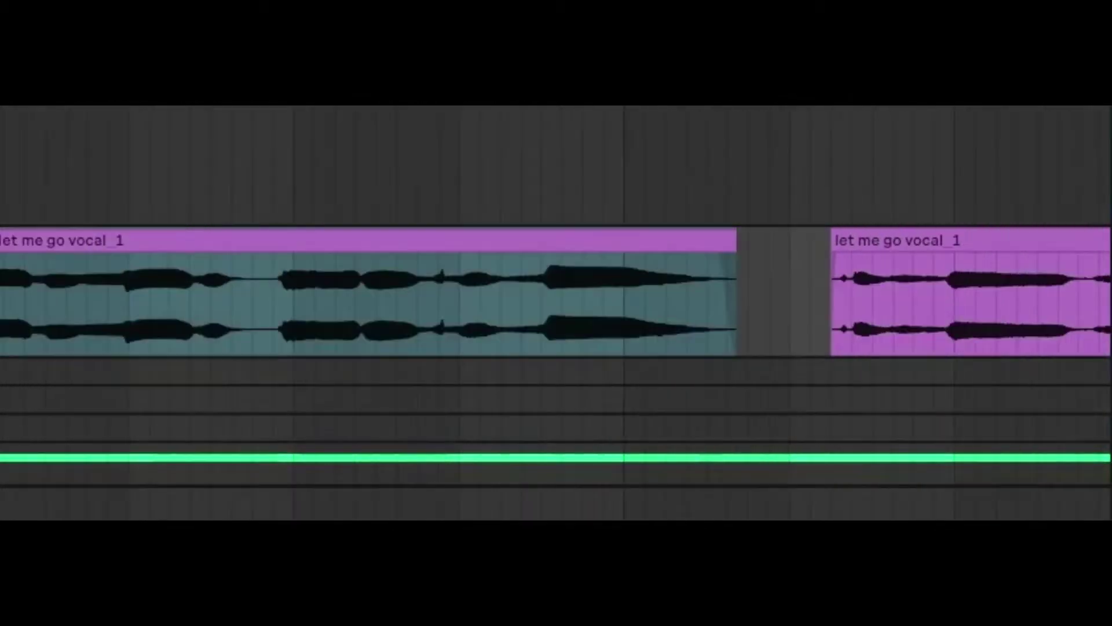
# Temporarily undo the gap edits between the first vocal clips, play the uncut passage, and restore the trimmed clips
pyautogui.hotkey('ctrl', 'z')
pyautogui.click(383, 301)
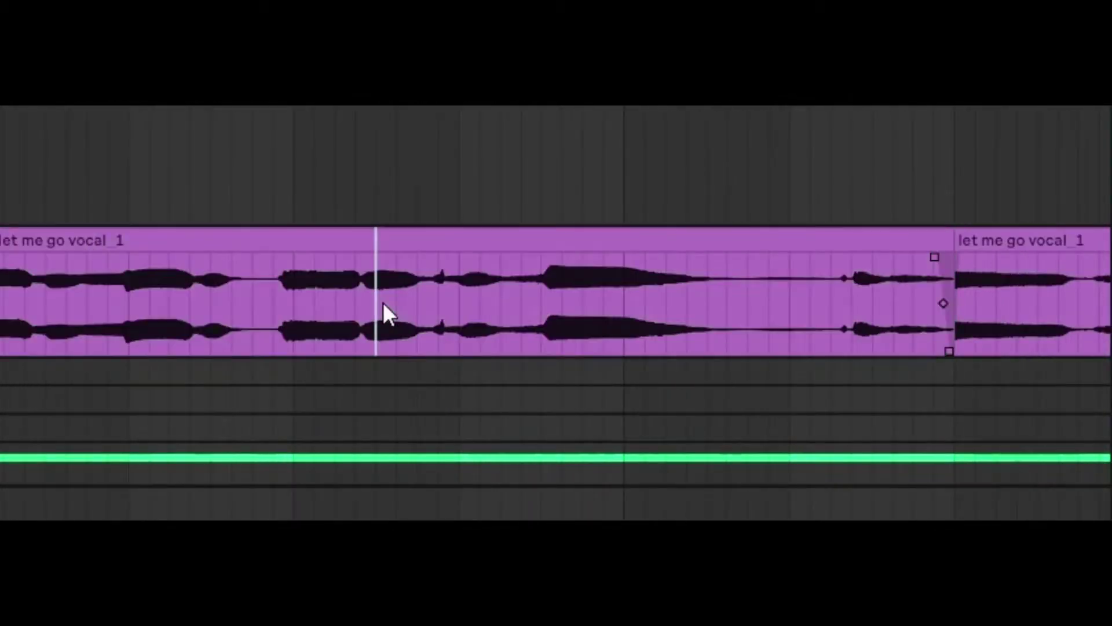
pyautogui.press('space')
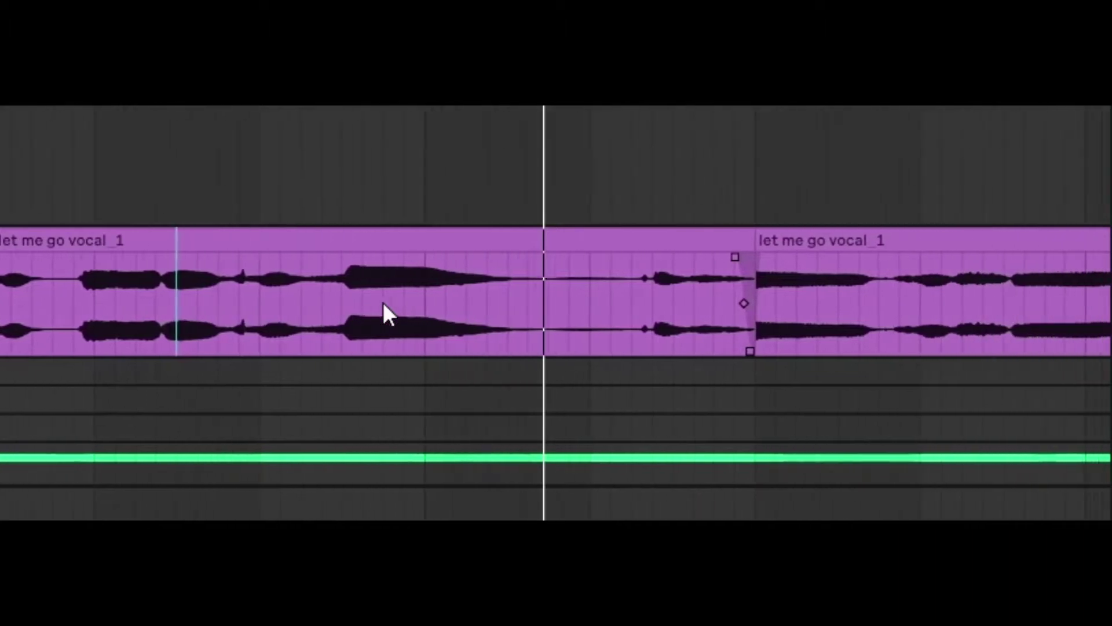
pyautogui.hotkey('ctrl', 'z')
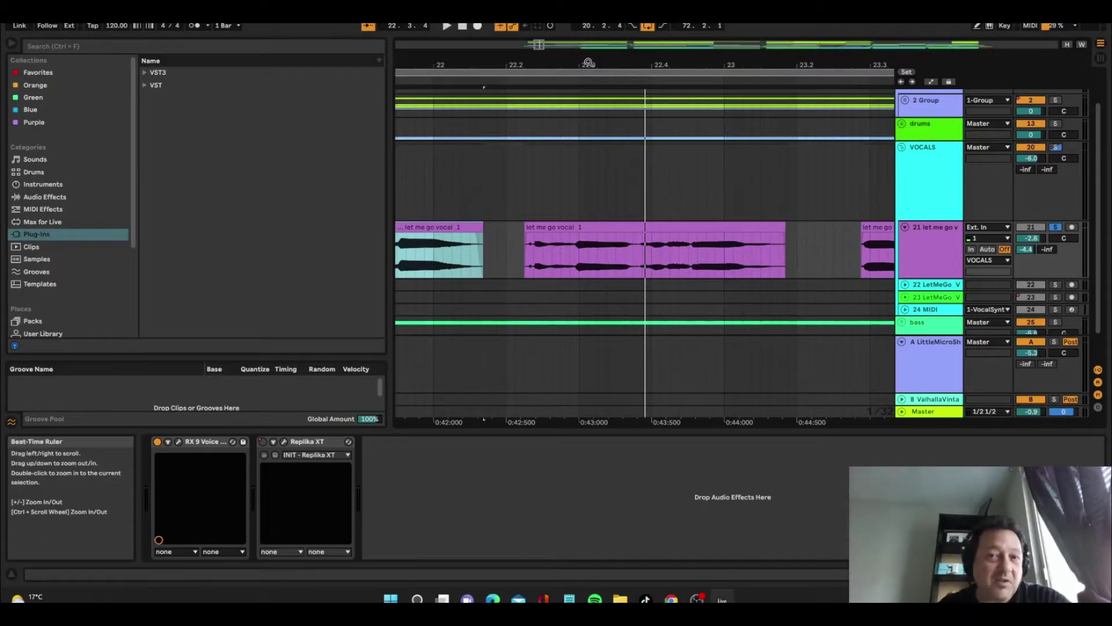
pyautogui.hotkey('ctrl', 'z')
# Show the full arrangement, view the RX 9 Voice De-noise settings on track 21, and close the plug-in window
pyautogui.moveTo(587, 75); pyautogui.dragTo(587, 62)
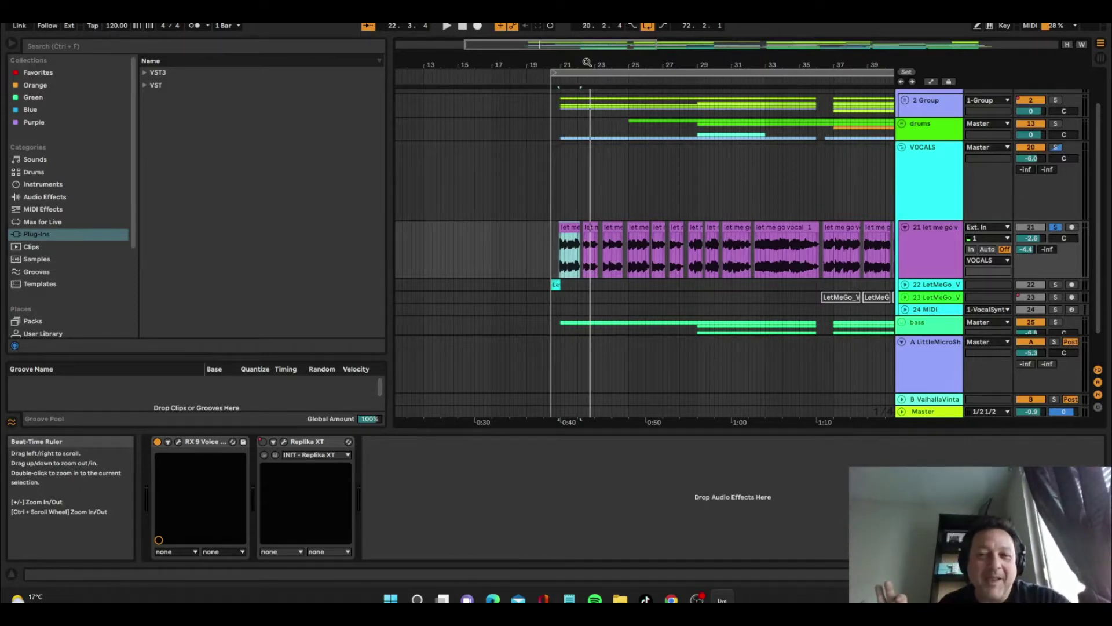
pyautogui.moveTo(586, 62); pyautogui.dragTo(504, 63)
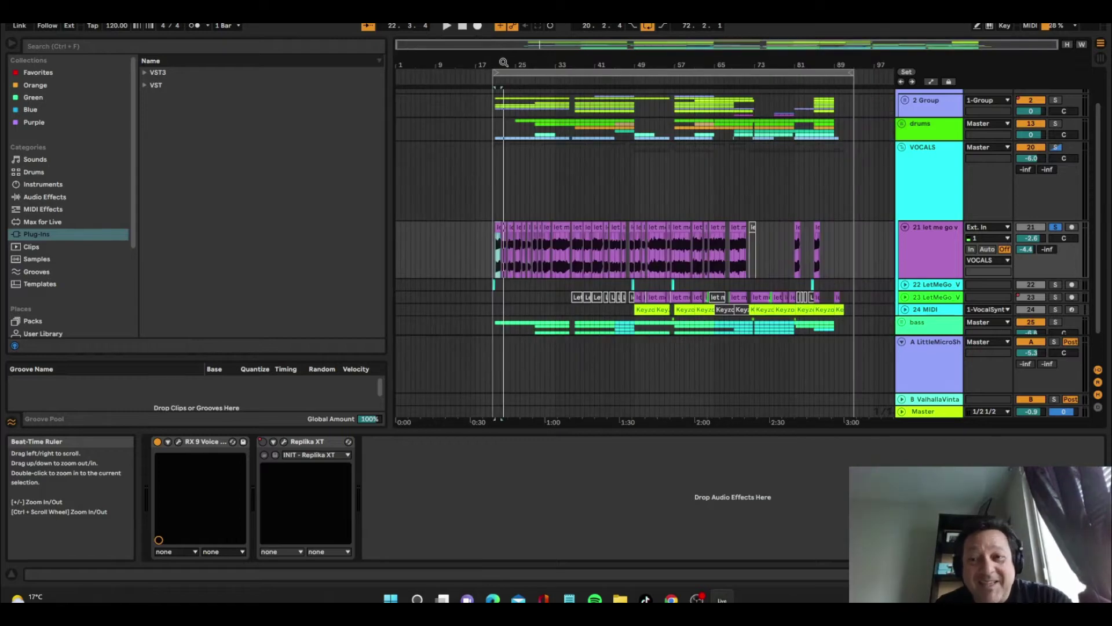
pyautogui.click(908, 244)
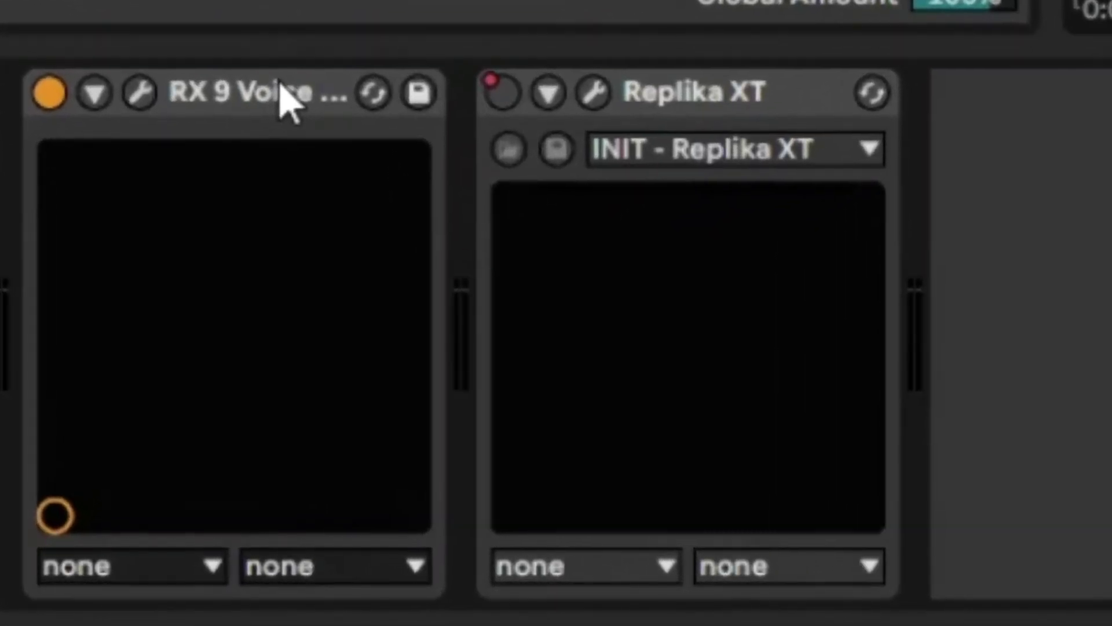
pyautogui.click(146, 97)
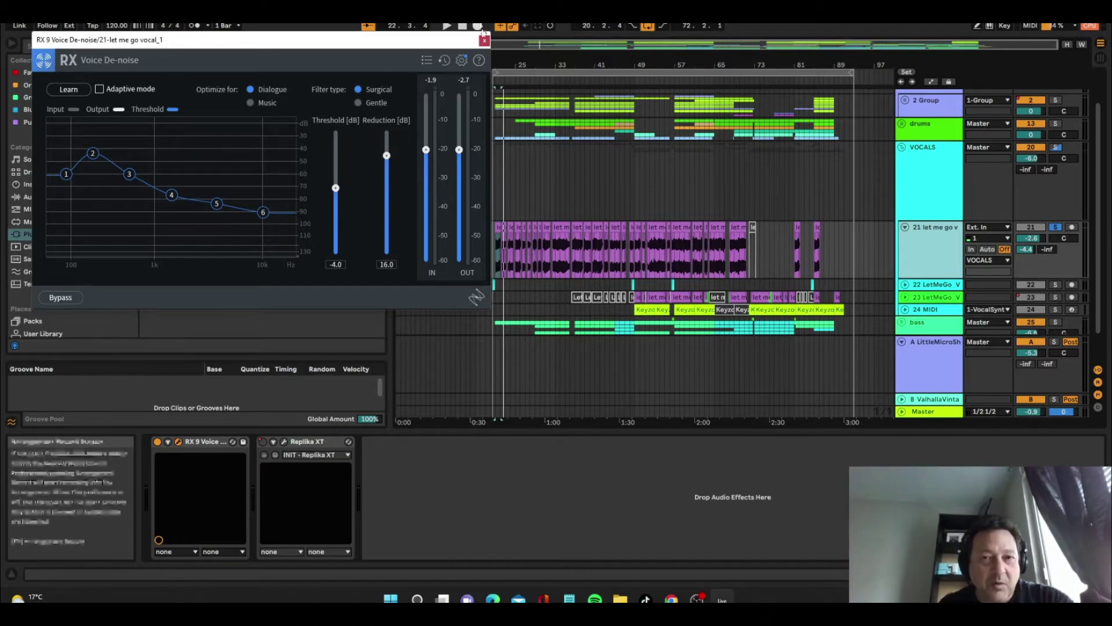
pyautogui.click(484, 41)
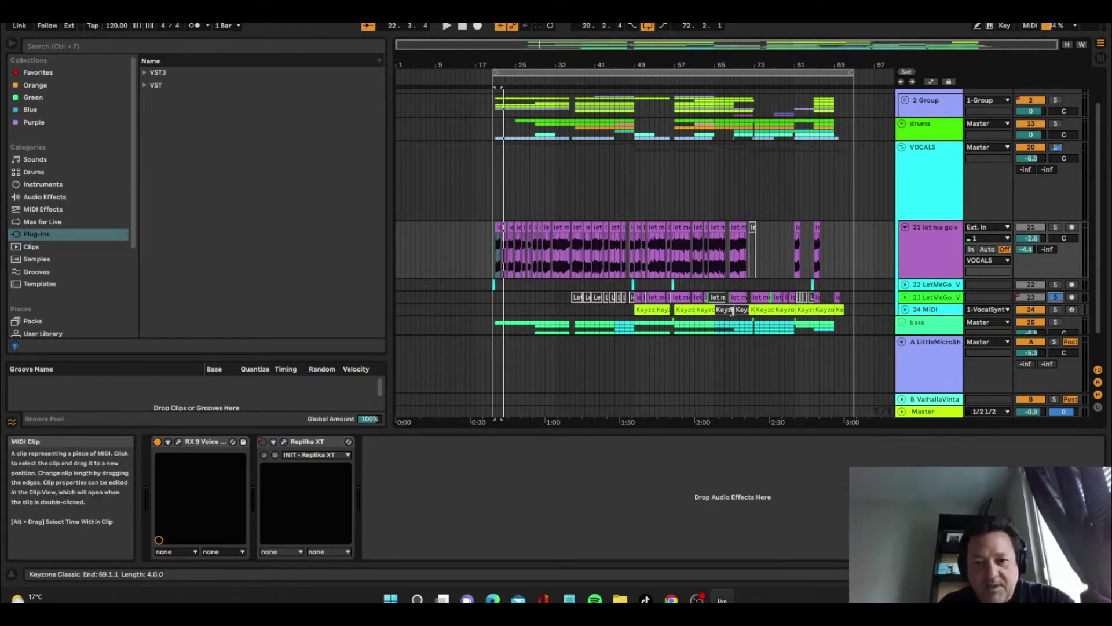
# Select a short section near bar 49 on vocal track 23, listen to it, and take the track out of solo
pyautogui.click(643, 298)
pyautogui.moveTo(643, 297); pyautogui.dragTo(637, 297)
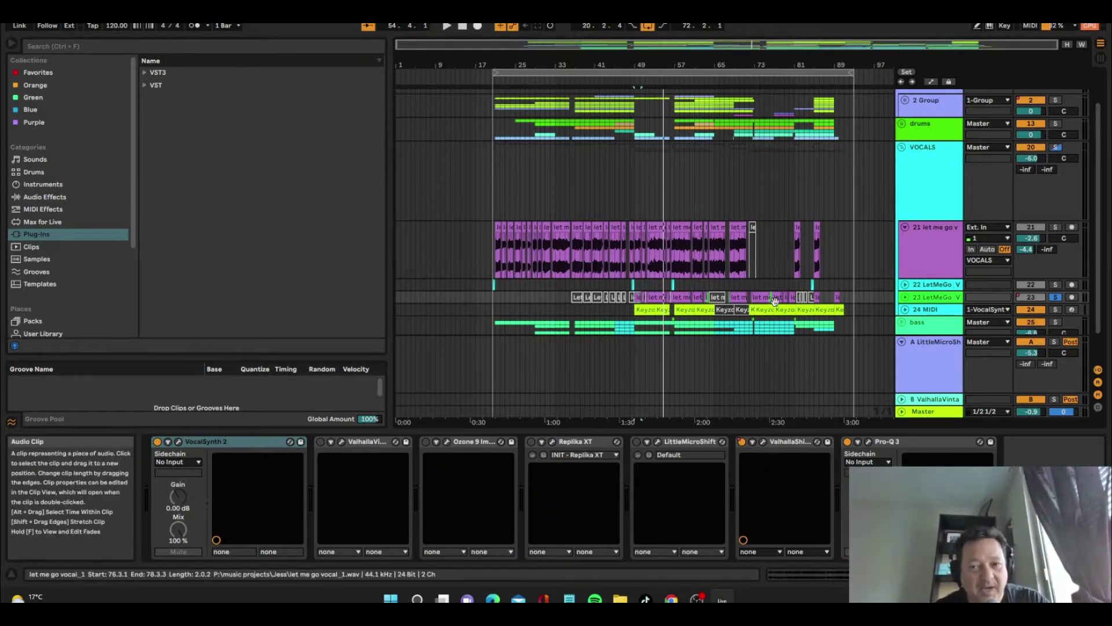
pyautogui.click(1057, 298)
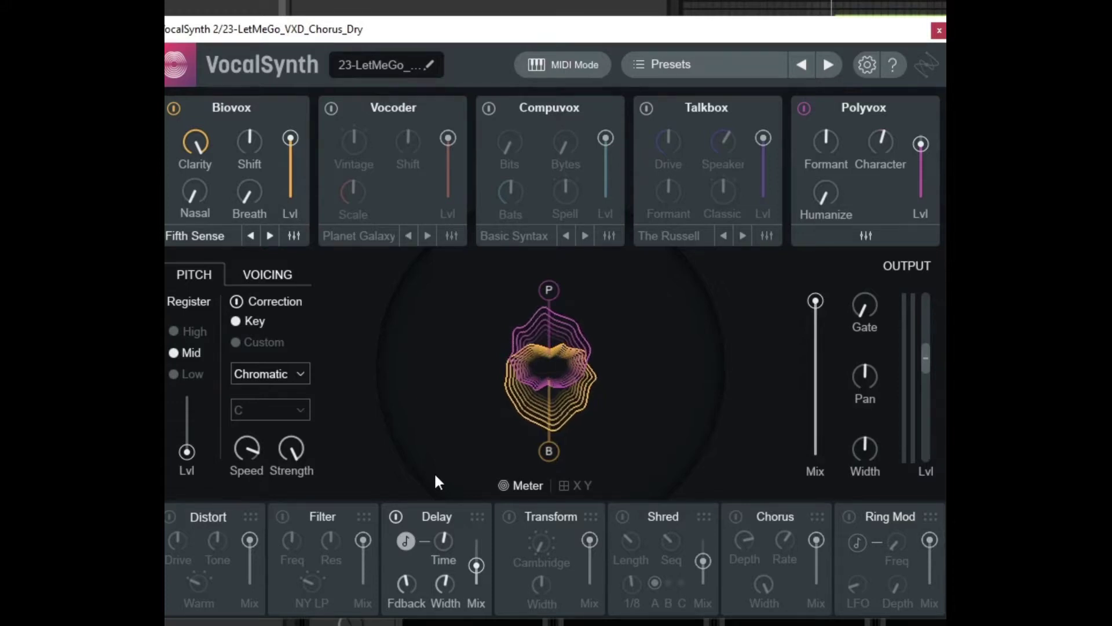
# Examine VocalSynth 2's mode choices on track 23, viewing the Auto mode setup and returning to MIDI mode
pyautogui.click(561, 66)
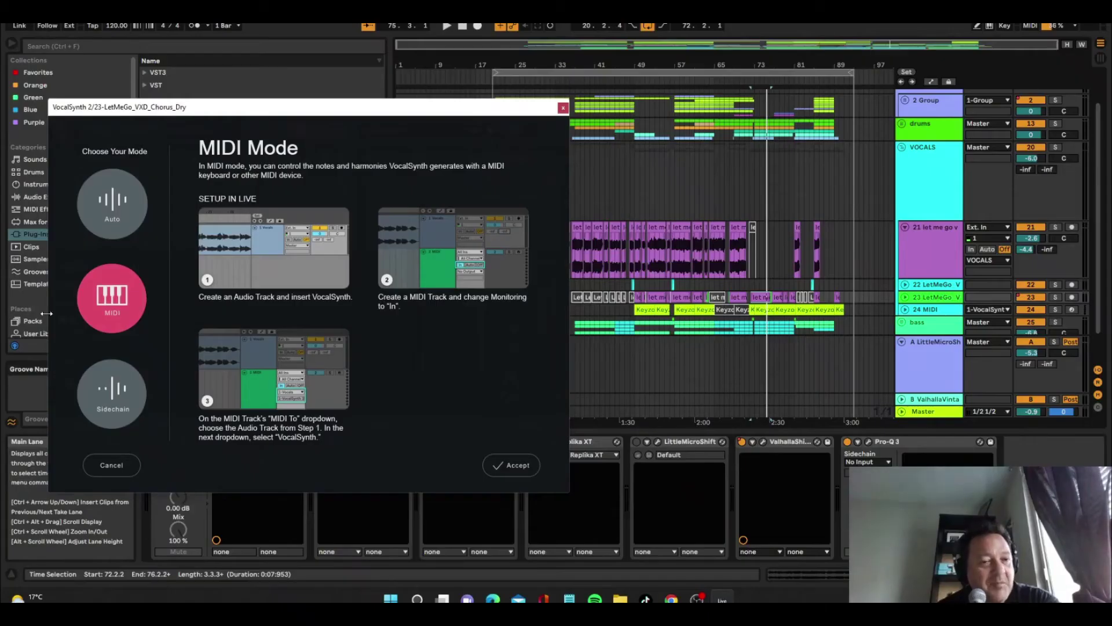
pyautogui.click(142, 214)
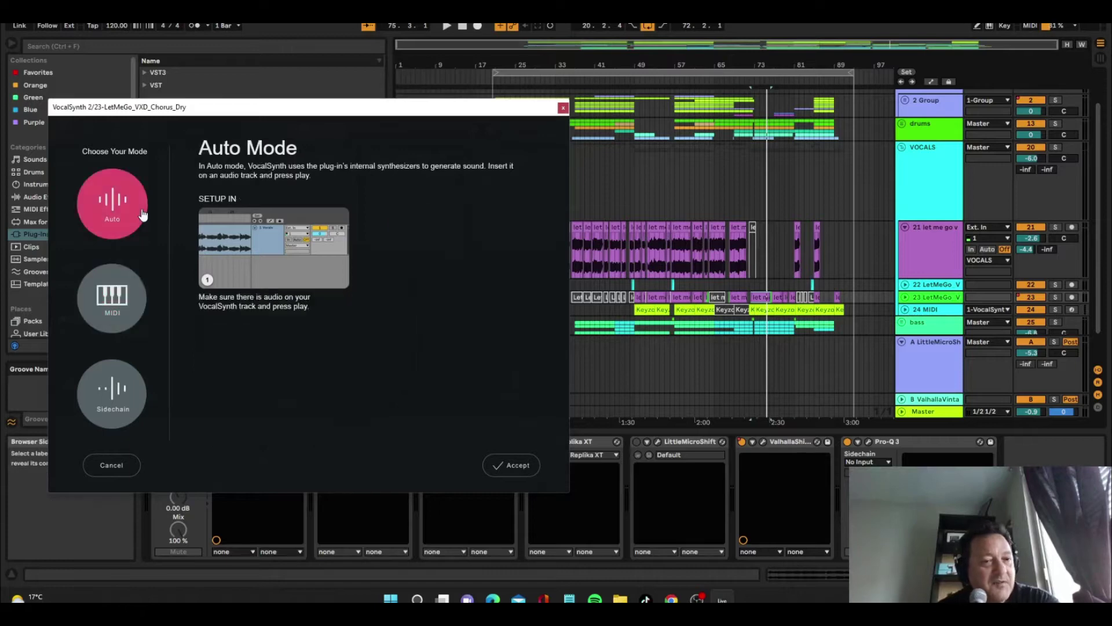
pyautogui.click(113, 320)
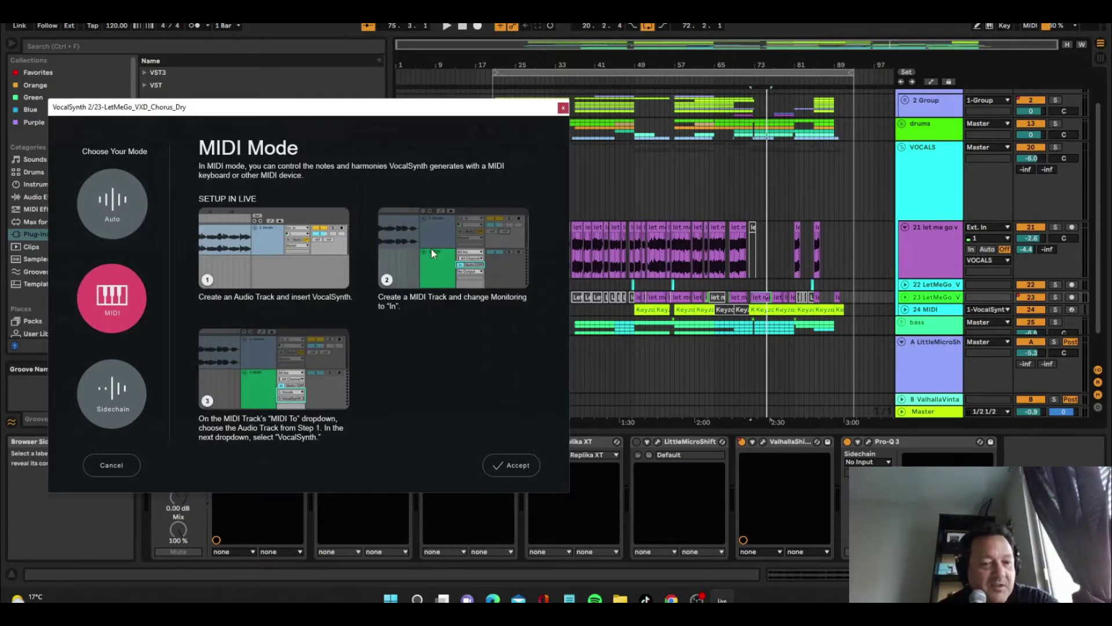
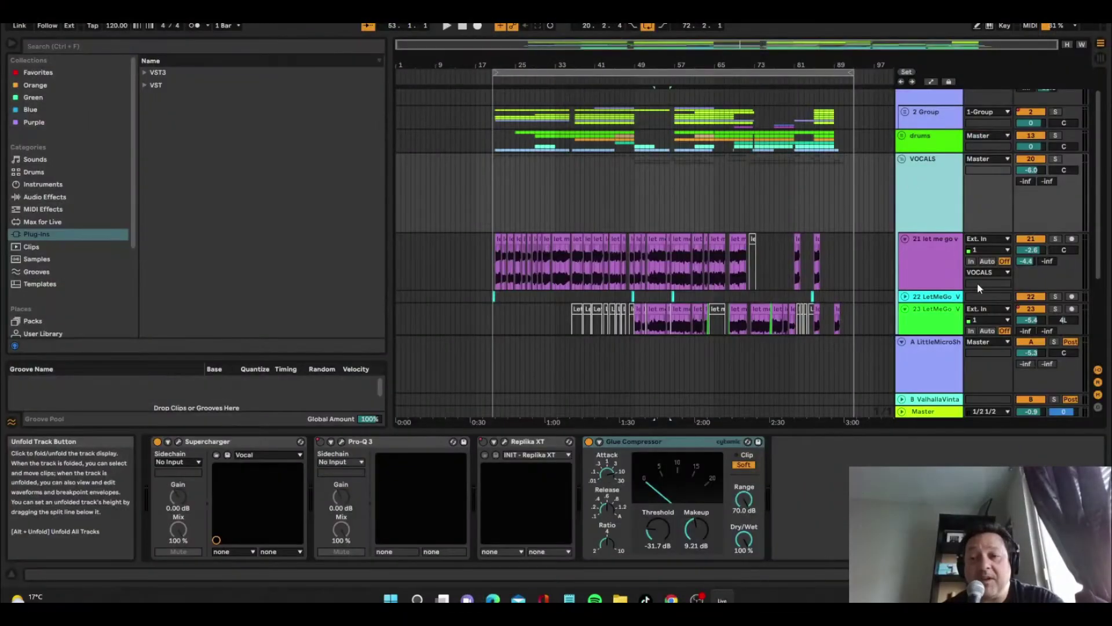
# Select vocal track 21, show the effects on return track A, and open the LittleMicroShift interface
pyautogui.click(929, 261)
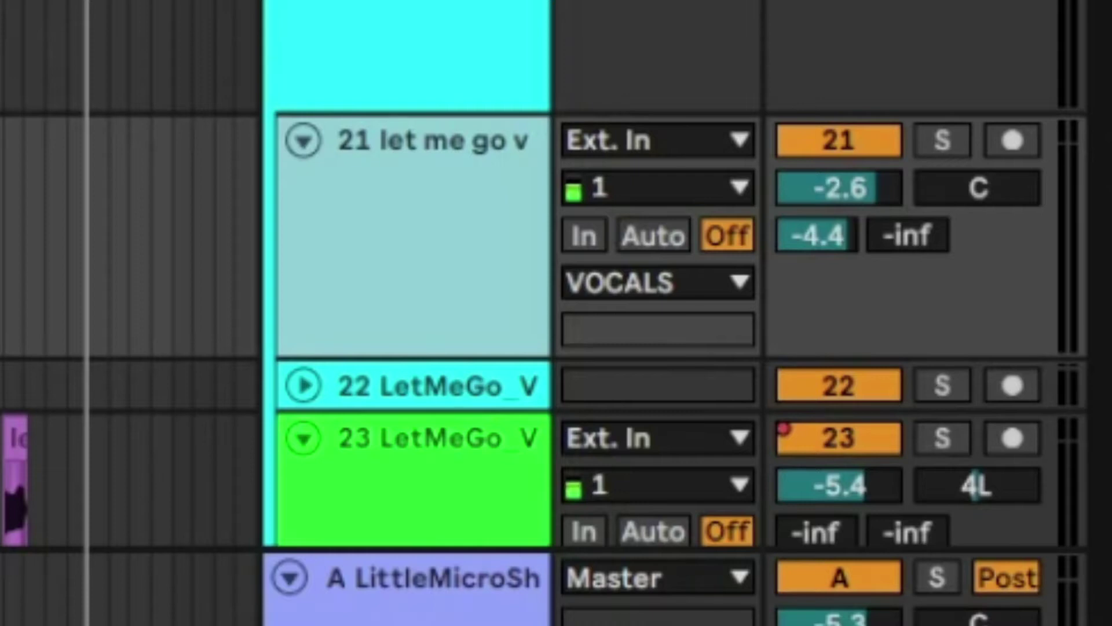
pyautogui.click(392, 602)
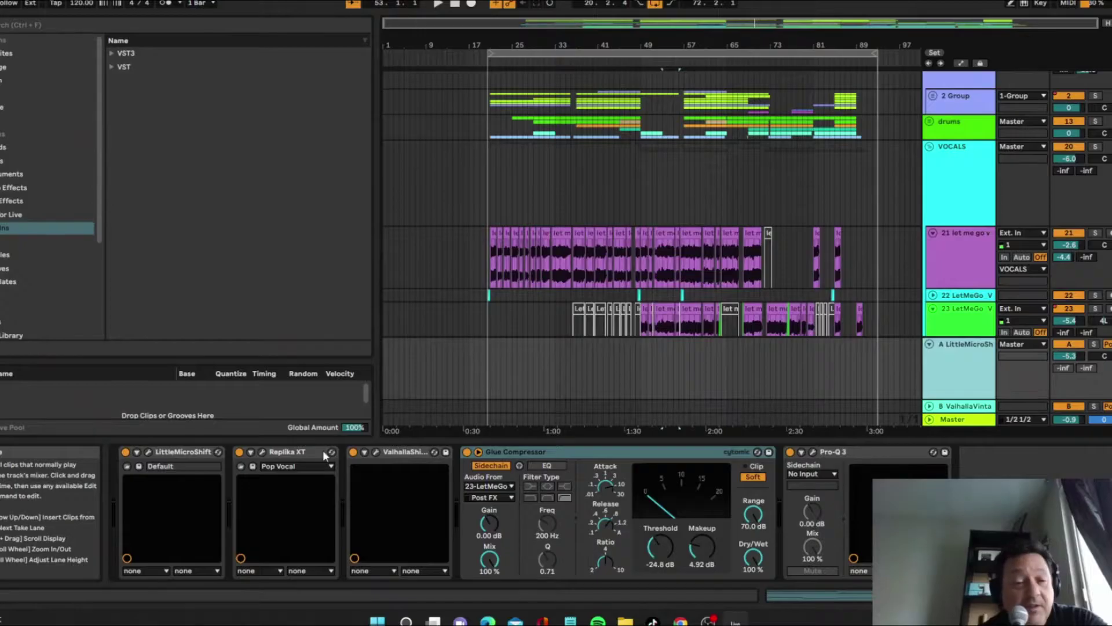
pyautogui.click(164, 452)
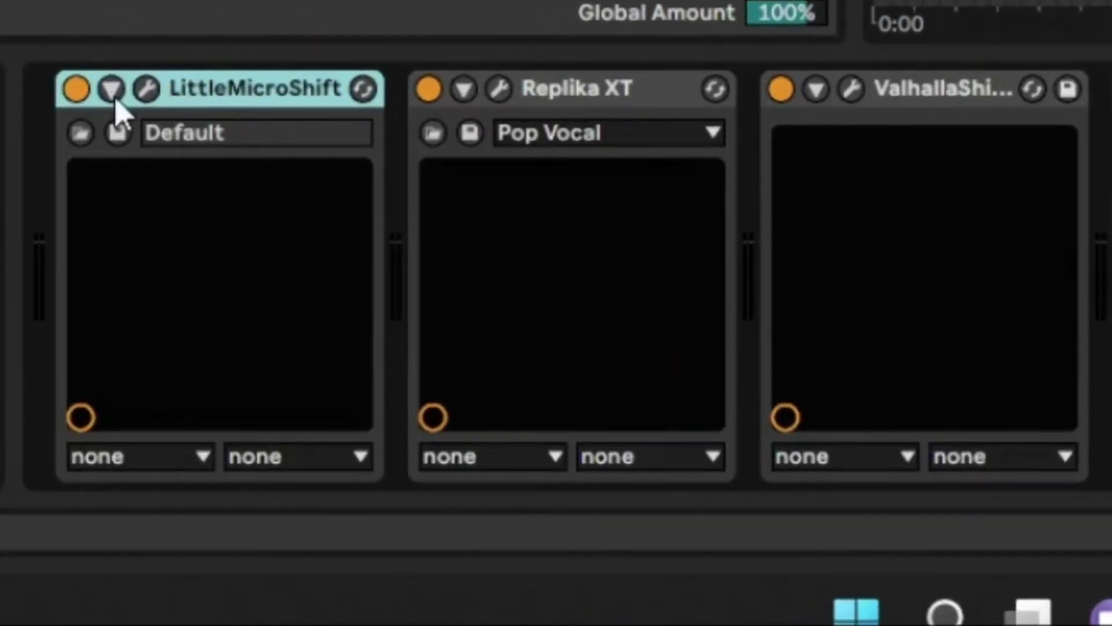
pyautogui.click(148, 90)
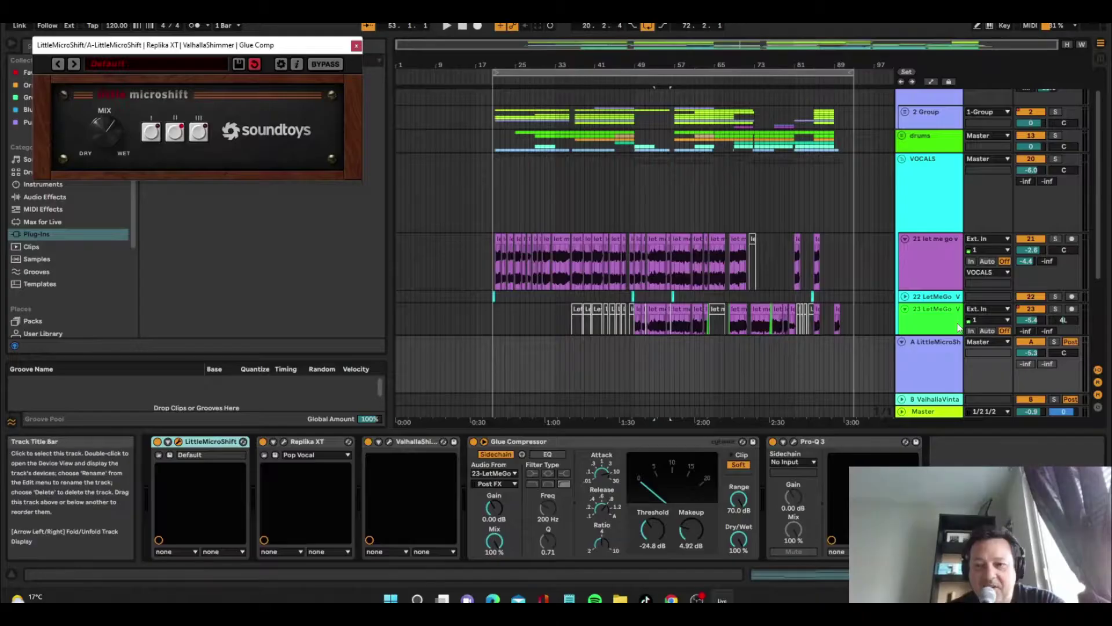
# Solo return track A, play the song, and compare the sound with LittleMicroShift switched off and back on
pyautogui.click(1054, 341)
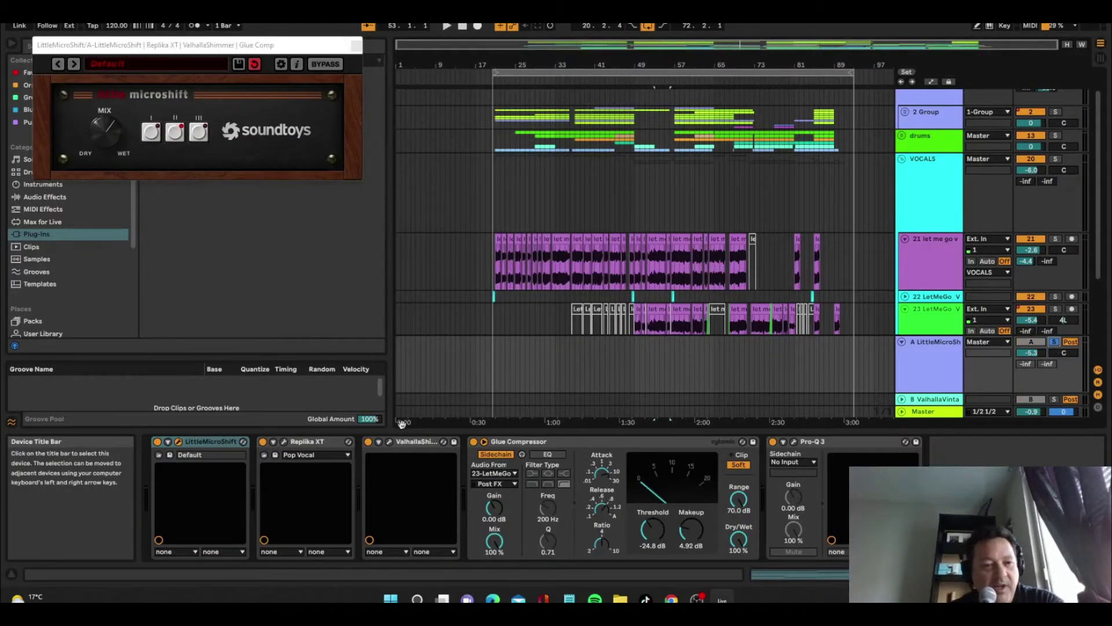
pyautogui.press('space')
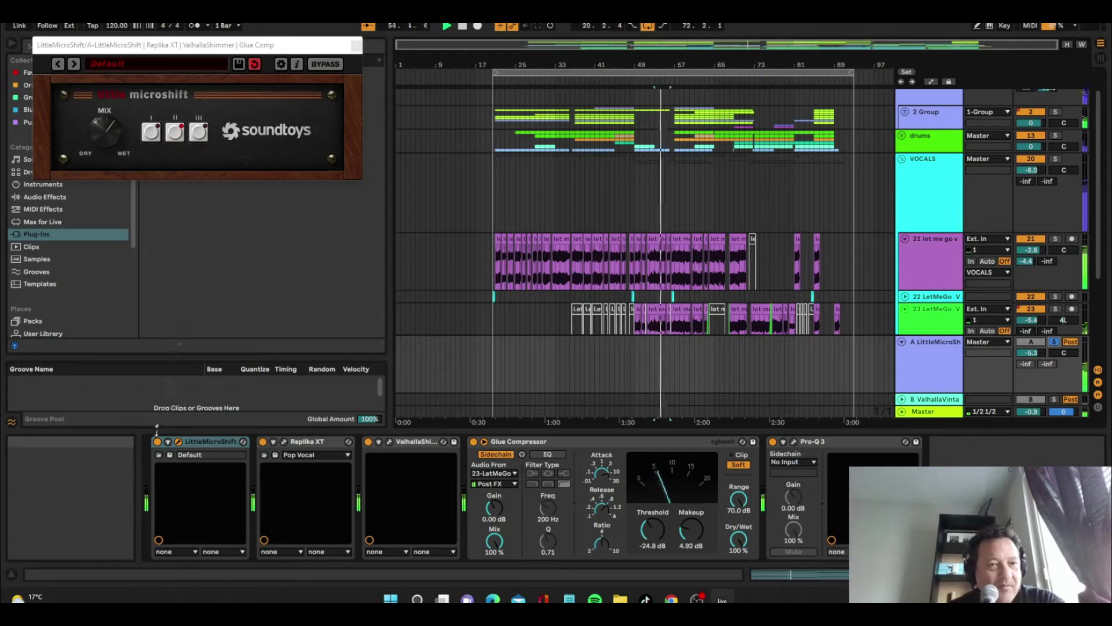
pyautogui.click(157, 442)
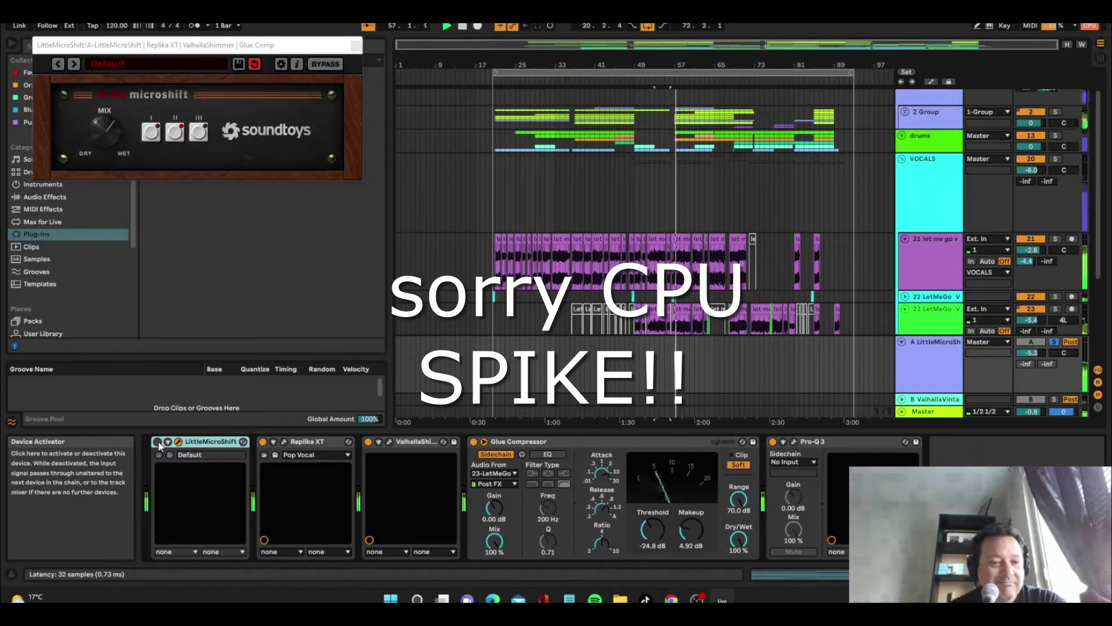
pyautogui.click(157, 442)
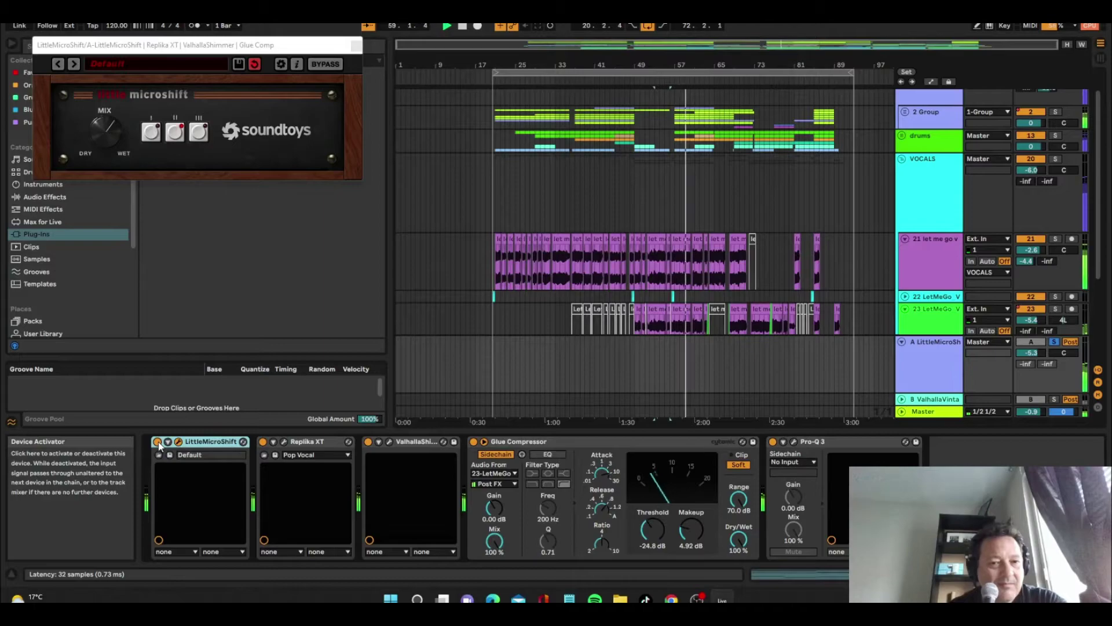
# Examine the sidechained Glue Compressor on return track A during playback, and hide the LittleMicroShift interface
pyautogui.click(411, 443)
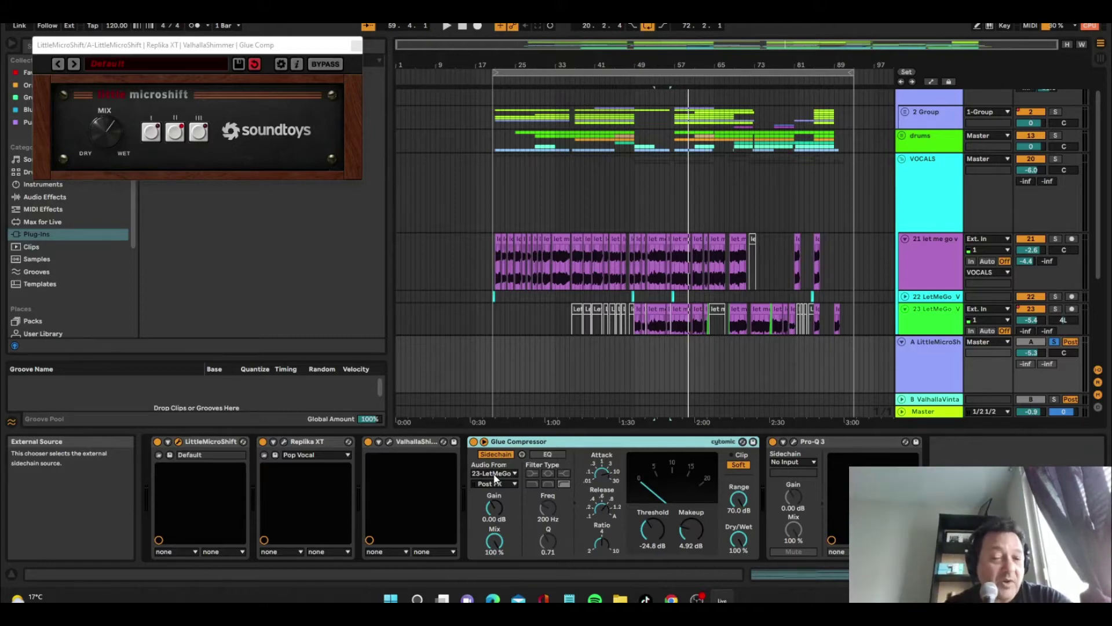
pyautogui.press('space')
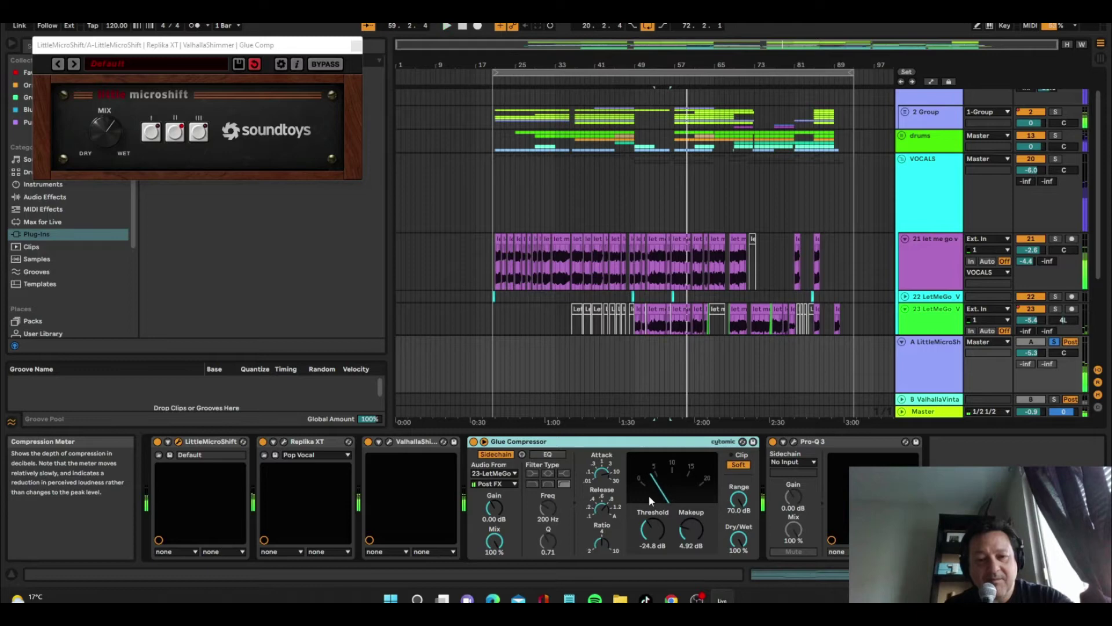
pyautogui.hotkey('ctrl', 'alt', 'p')
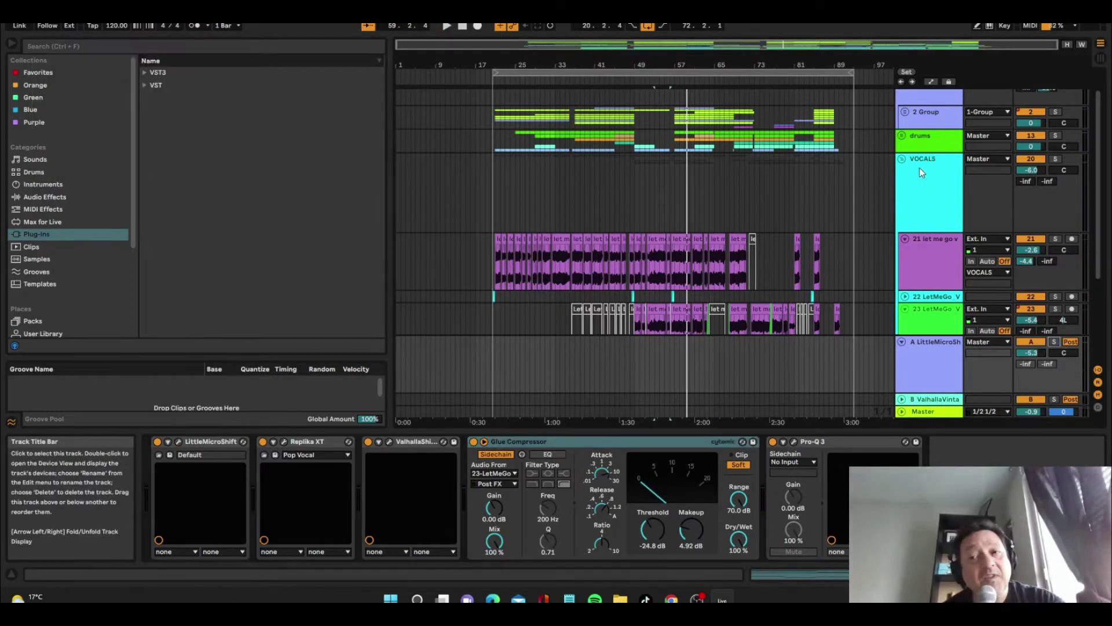
# Fold the VOCALS group, unfold 2 Group, and view the notes of the first Keyzone Classic clip on track 4
pyautogui.click(904, 158)
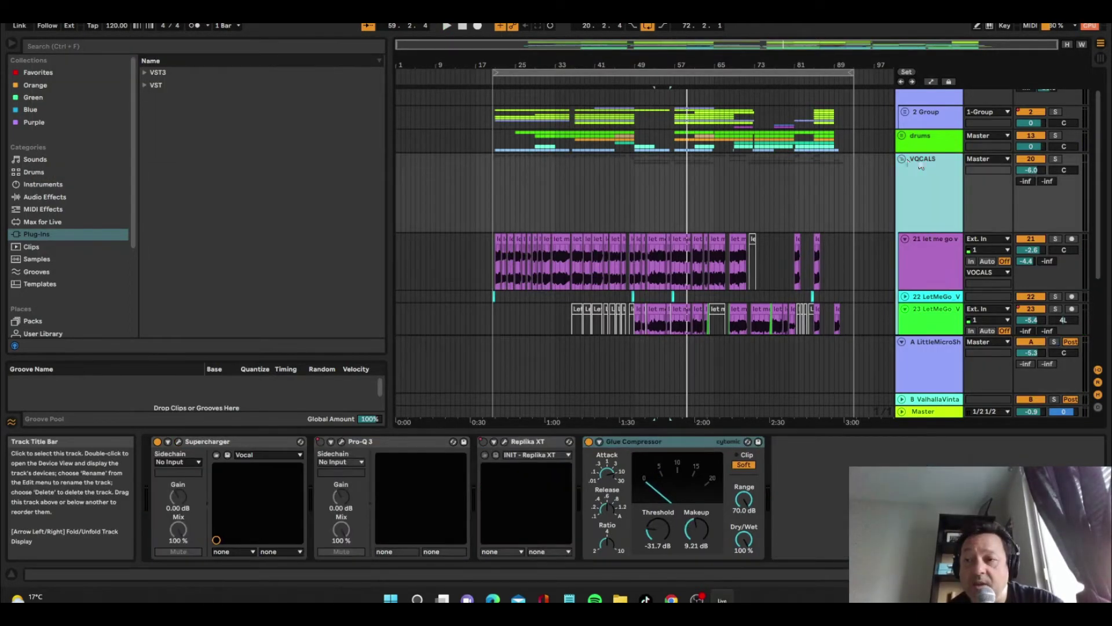
pyautogui.scroll(1, 904, 138)
pyautogui.click(905, 142)
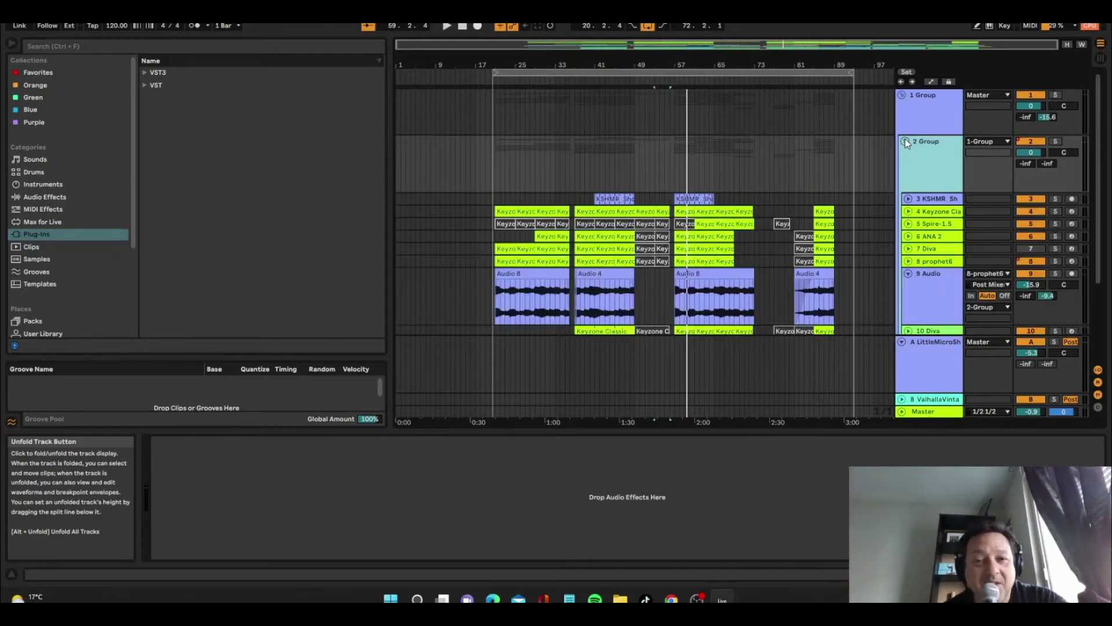
pyautogui.click(909, 211)
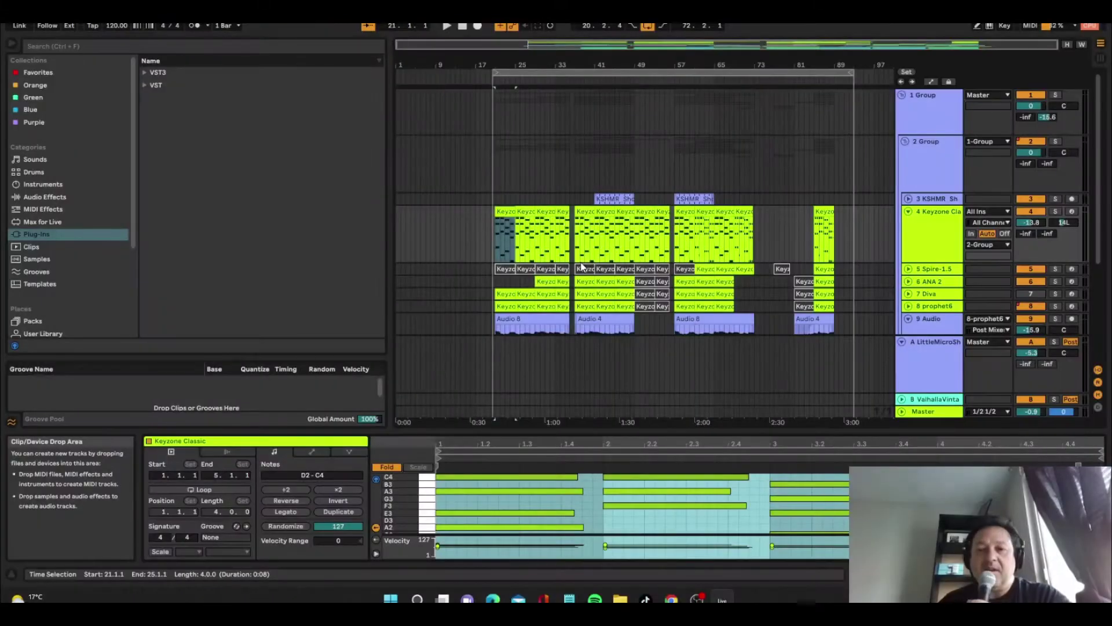
pyautogui.click(941, 297)
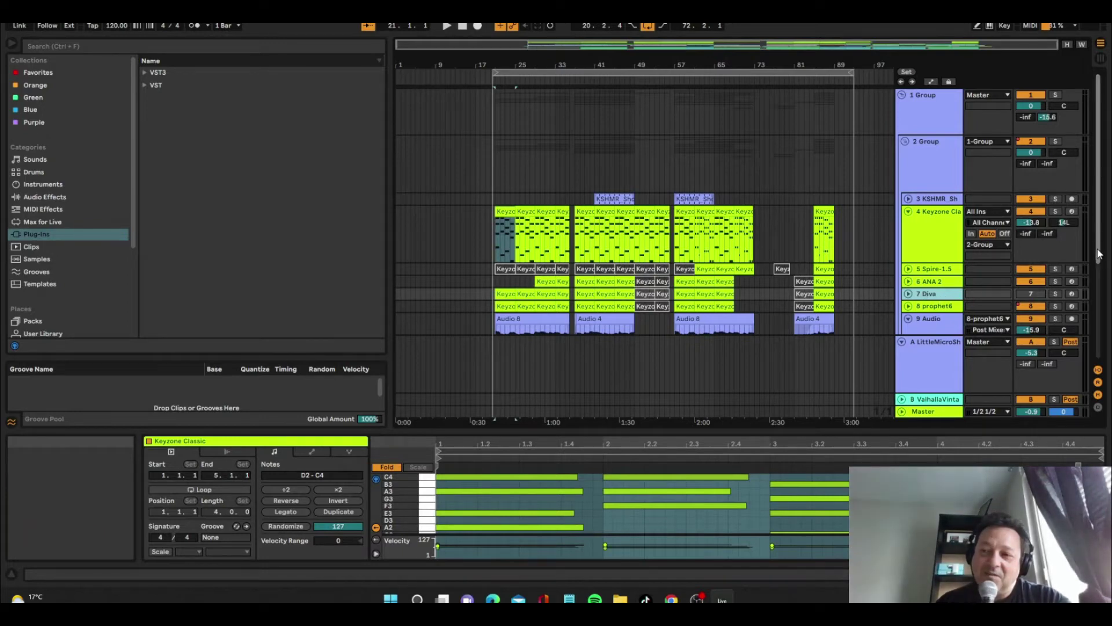
# Solo audio track 9 and listen to its first Audio 8 clip from bar 21
pyautogui.moveTo(1101, 254); pyautogui.dragTo(1085, 313)
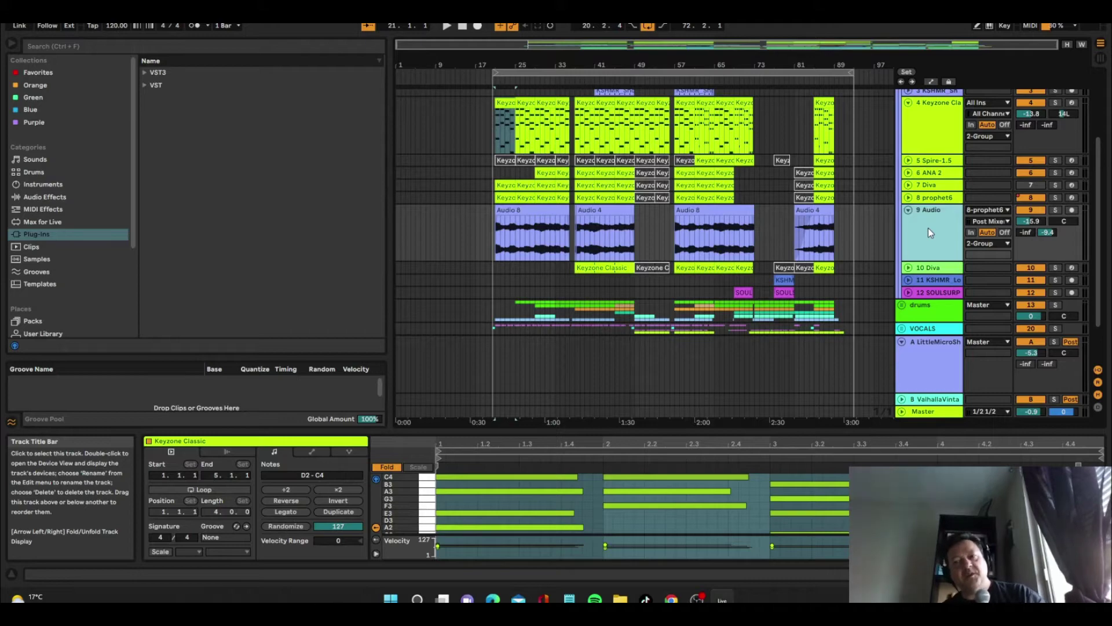
pyautogui.click(1055, 210)
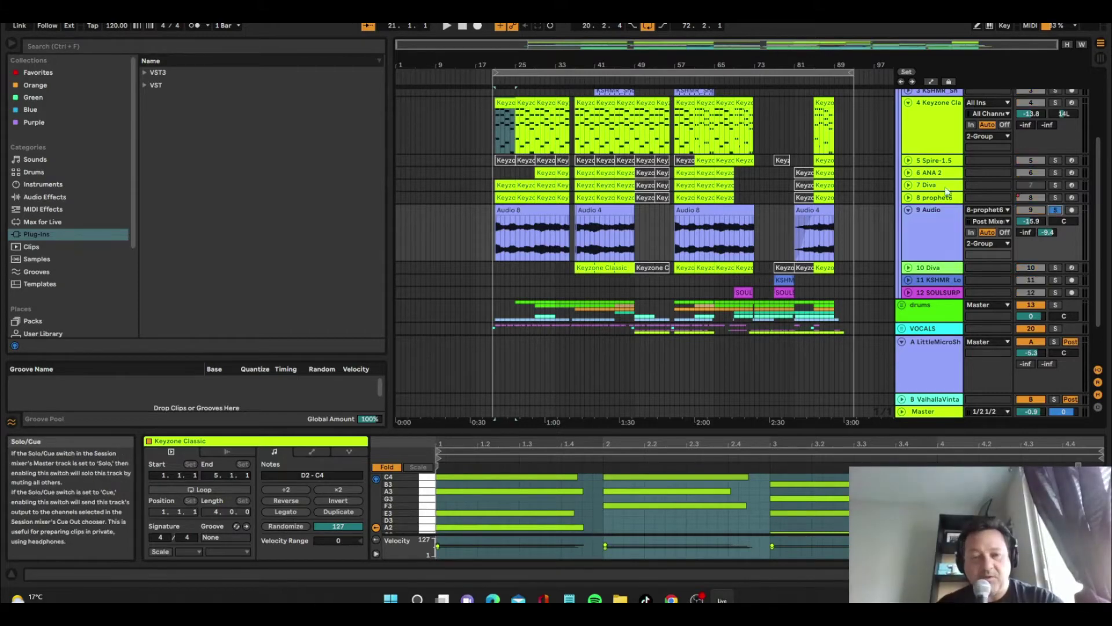
pyautogui.click(539, 210)
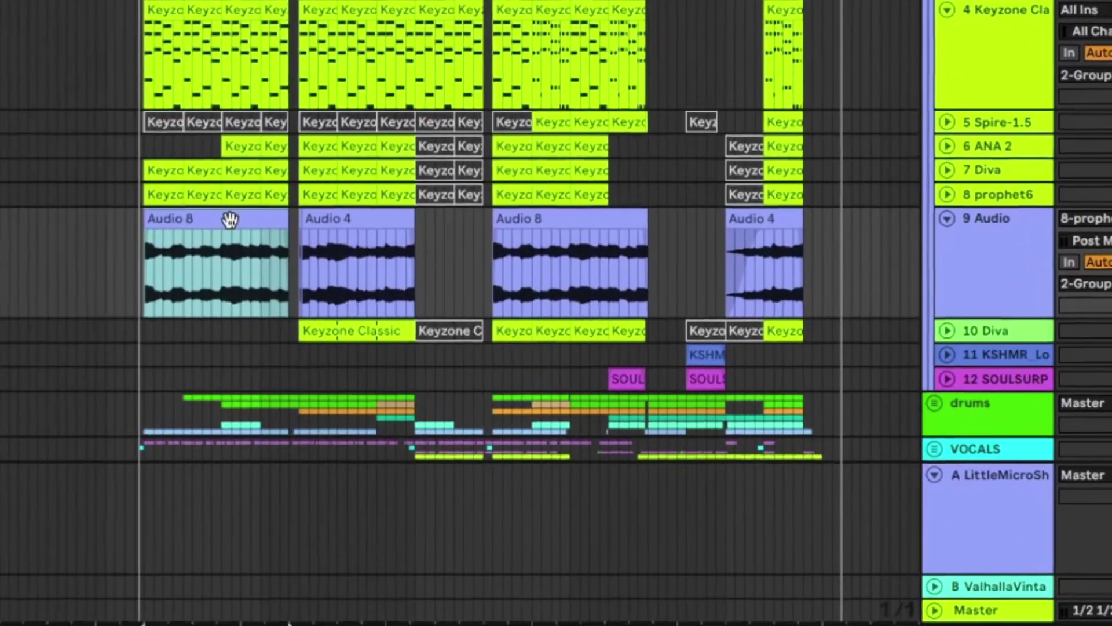
pyautogui.press('space')
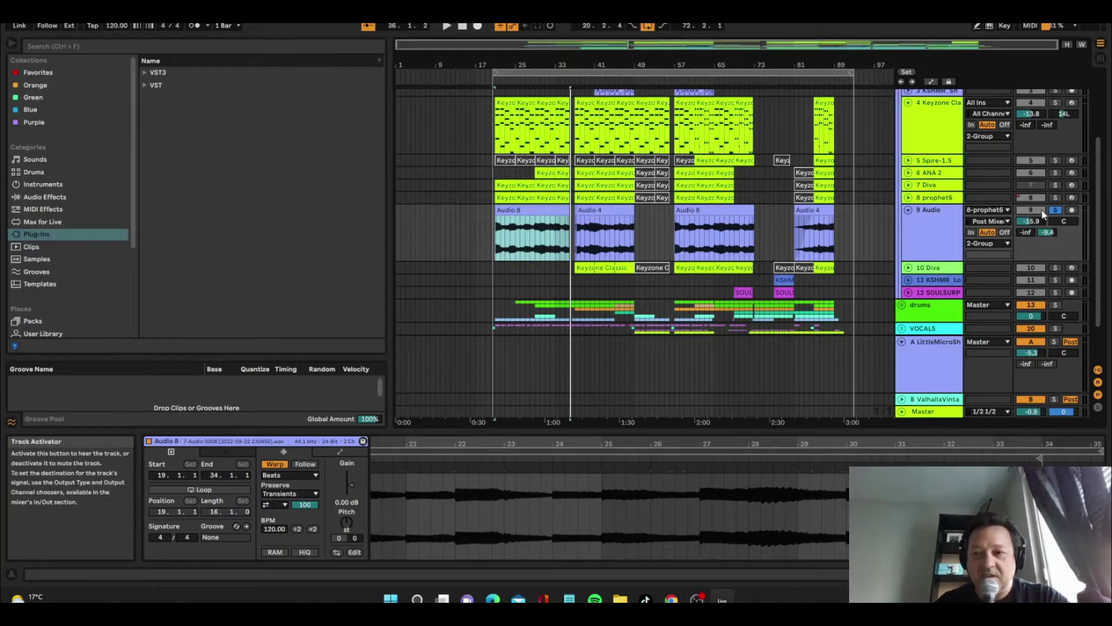
# Unfold return track B and show its ValhallaVintage and Pro-Q 3 effects
pyautogui.click(953, 234)
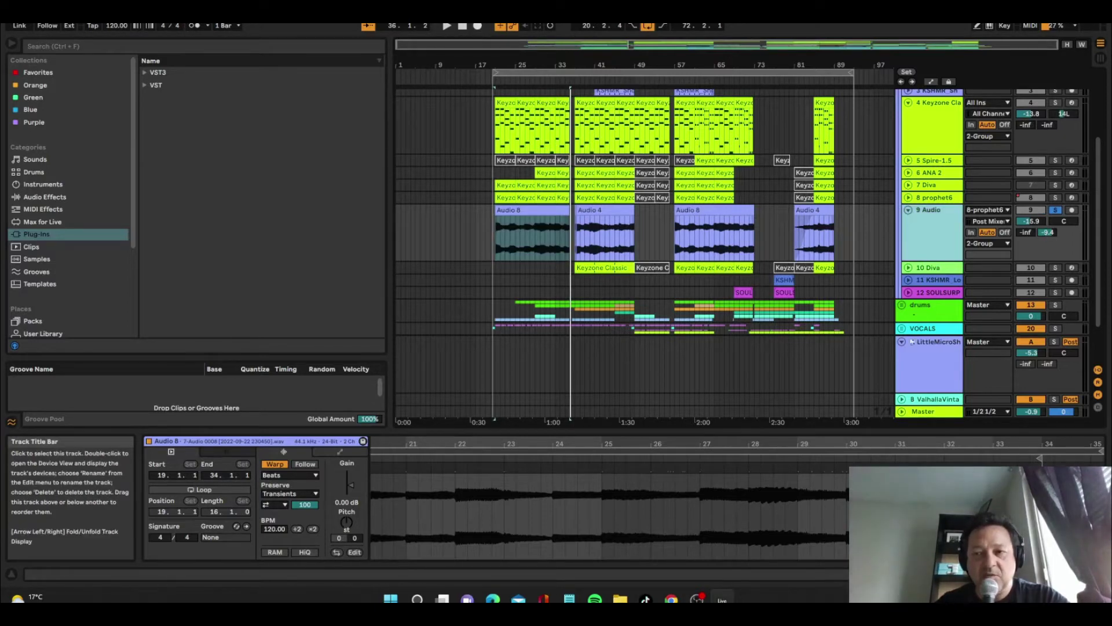
pyautogui.click(933, 399)
pyautogui.click(902, 400)
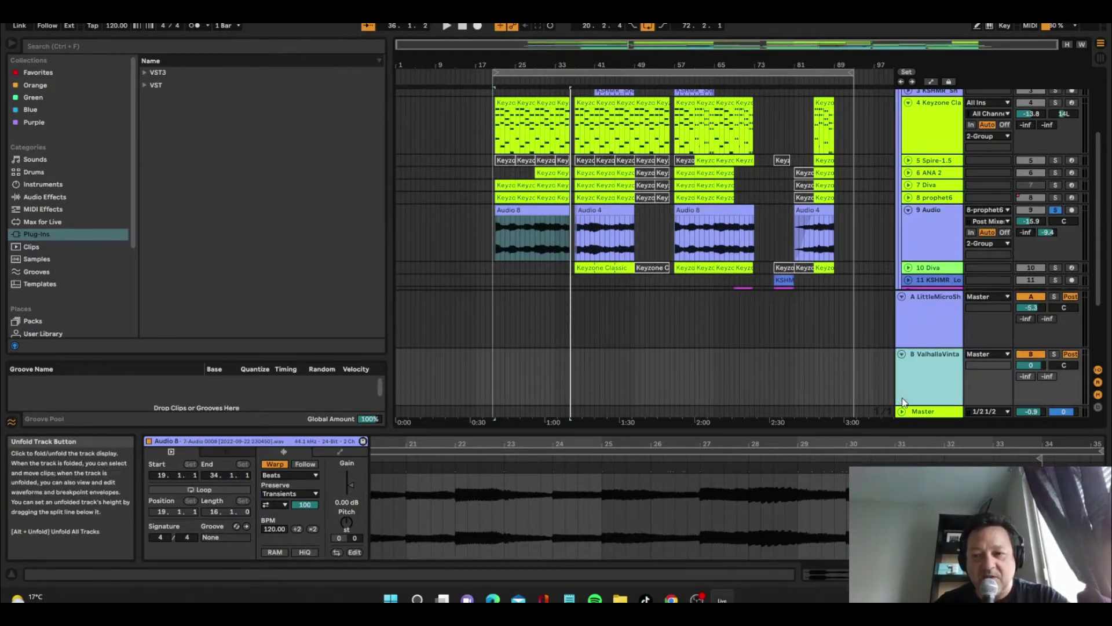
pyautogui.click(928, 373)
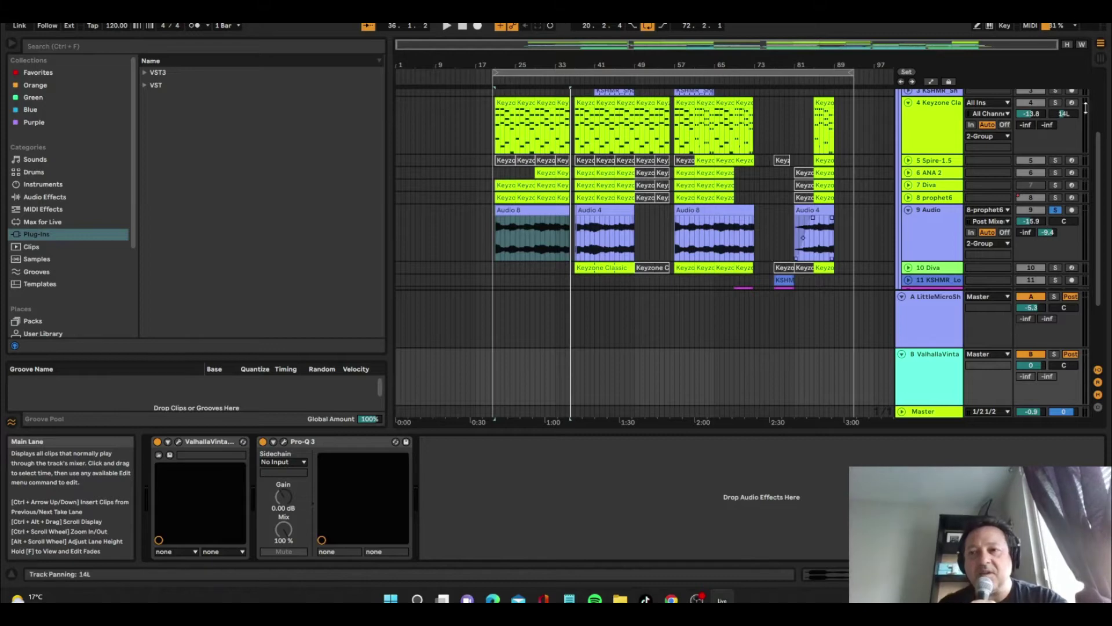
# Listen to track 4 in solo, view the Keyzone Classic interface, and close the plug-in window
pyautogui.click(1053, 106)
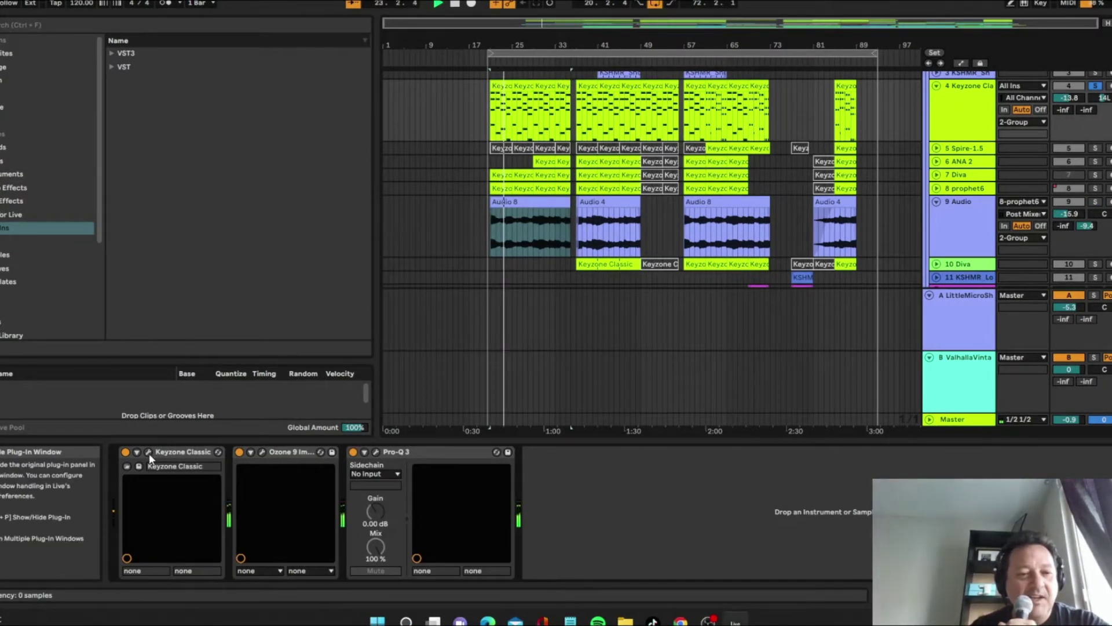
pyautogui.click(149, 454)
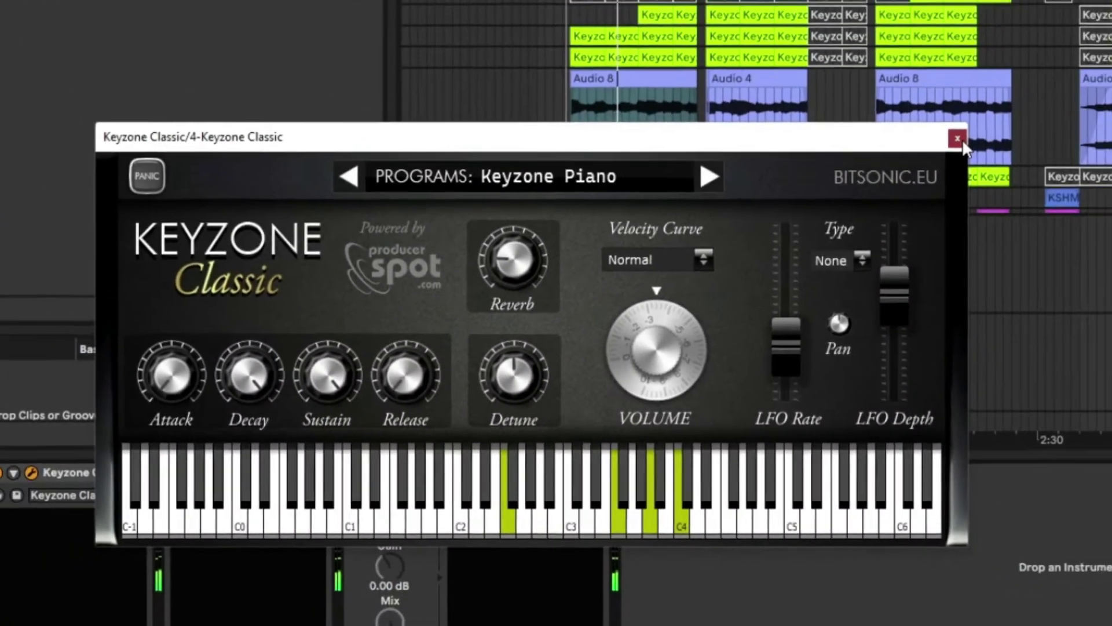
pyautogui.click(1079, 74)
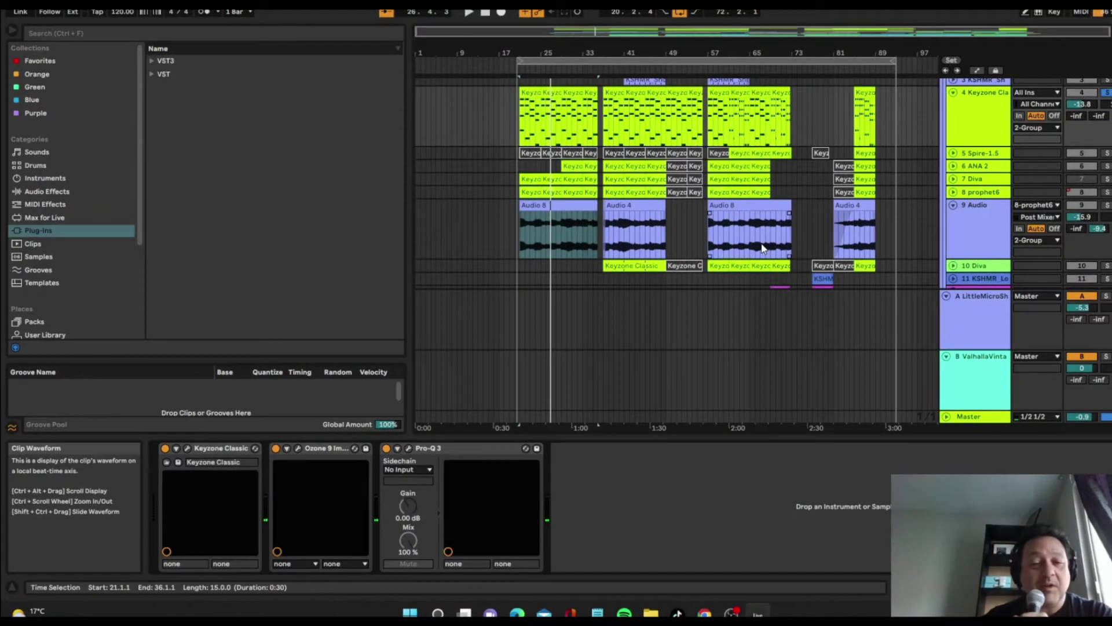
# Select the Ozone 9 Imager on track 4 and listen to the Keyzone Classic clip at bar 61
pyautogui.click(324, 449)
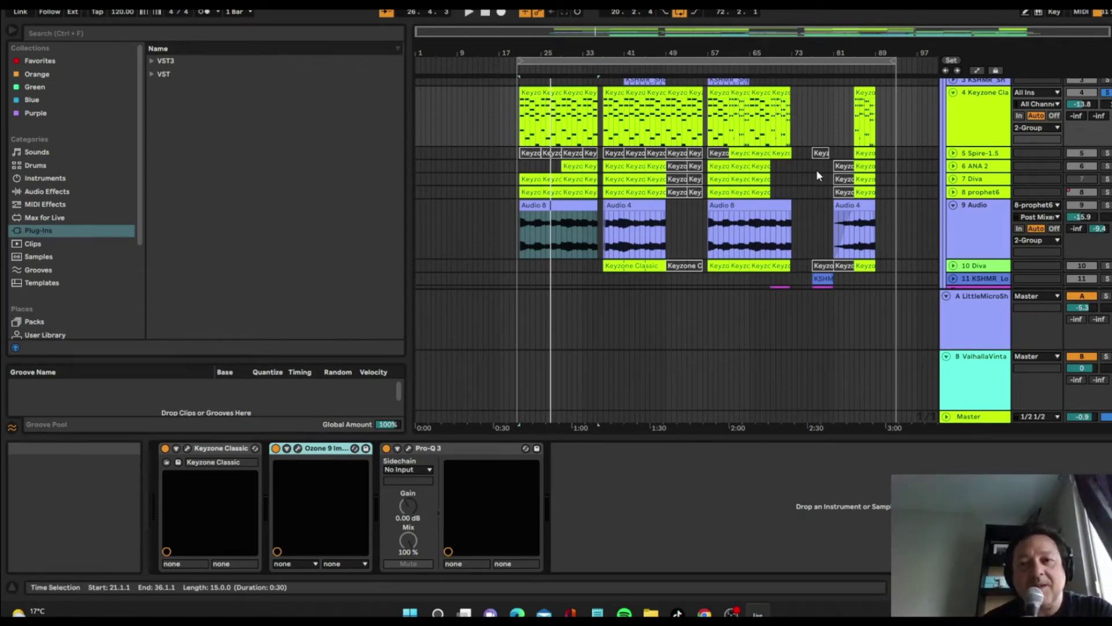
pyautogui.click(741, 91)
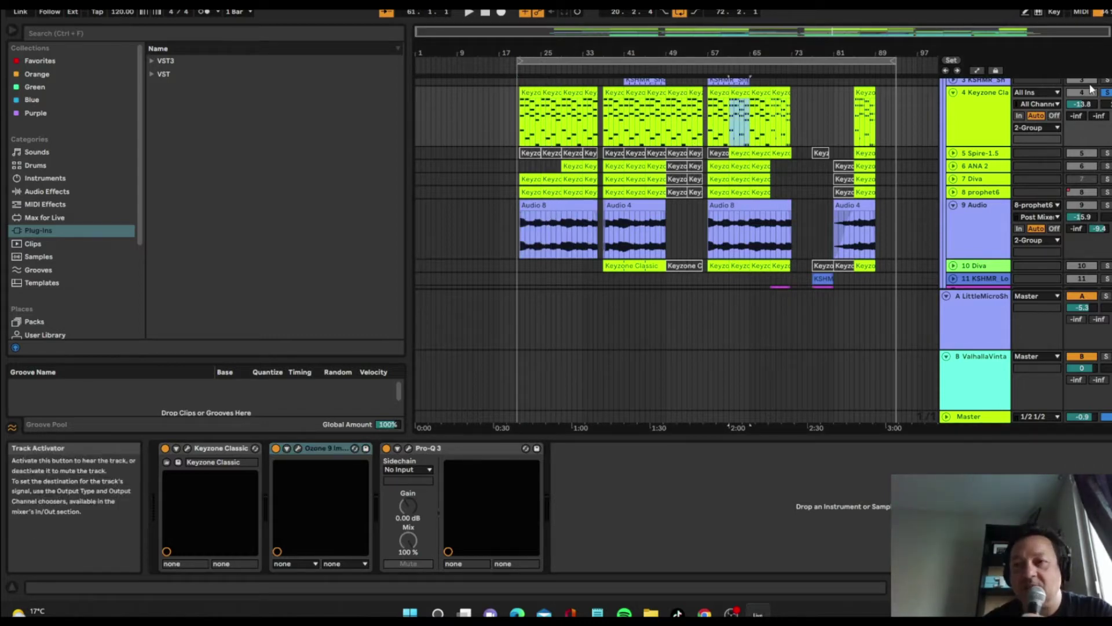
pyautogui.click(1106, 92)
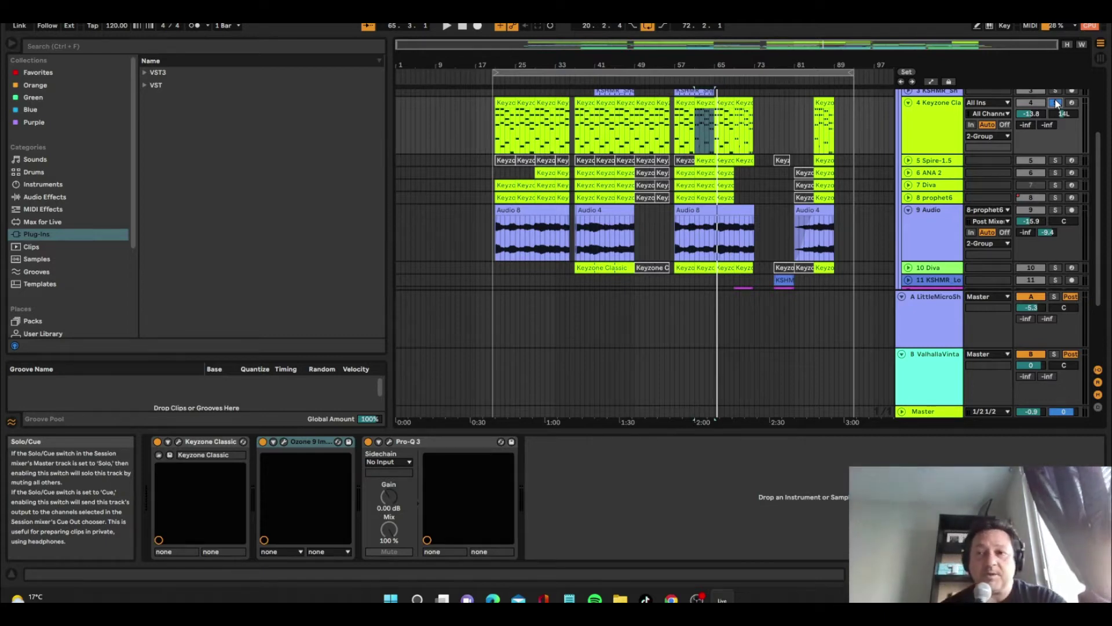
# Solo Spire-1.5 track 5, show its device chain, and play its clip from bar 61
pyautogui.click(1056, 160)
pyautogui.click(940, 162)
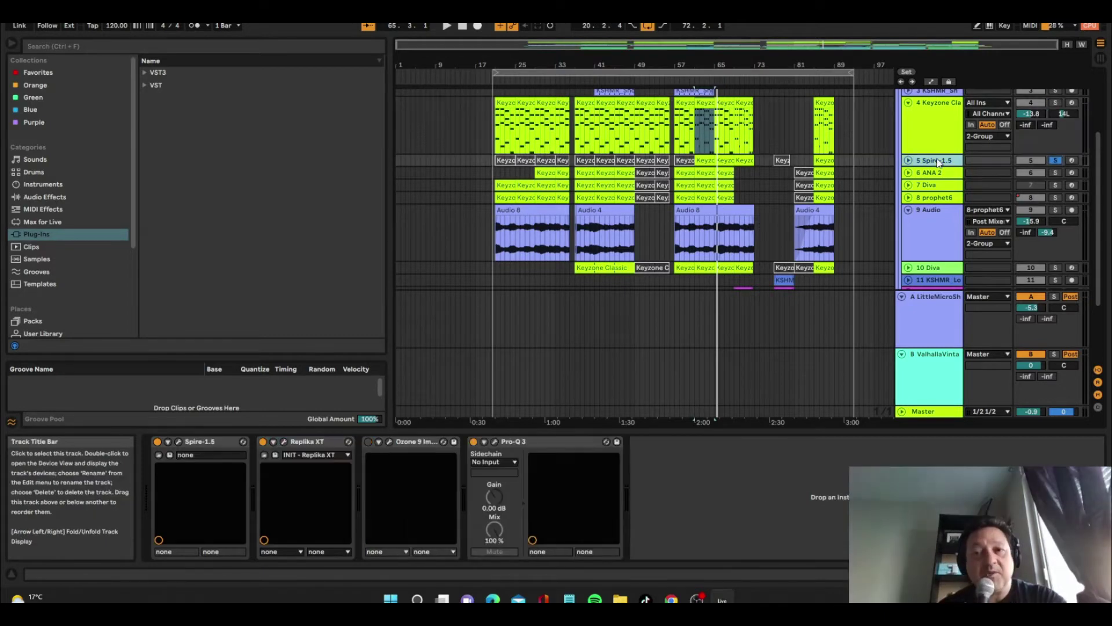
pyautogui.click(710, 157)
pyautogui.press('space')
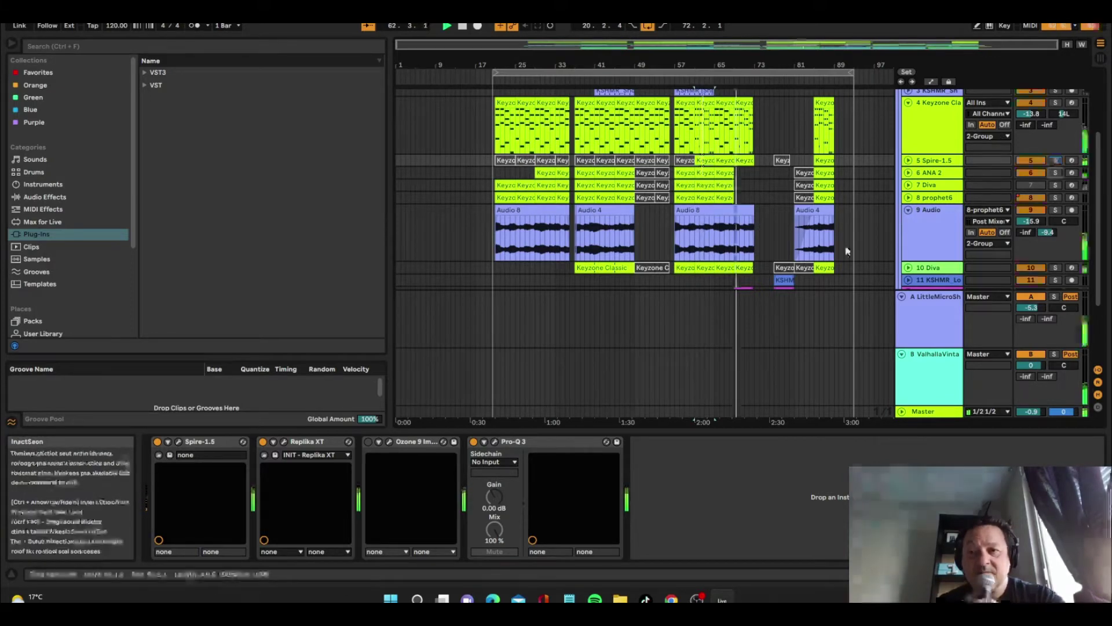
# Fold audio track 9 and the VOCALS group, and unfold the group below VOCALS
pyautogui.click(909, 210)
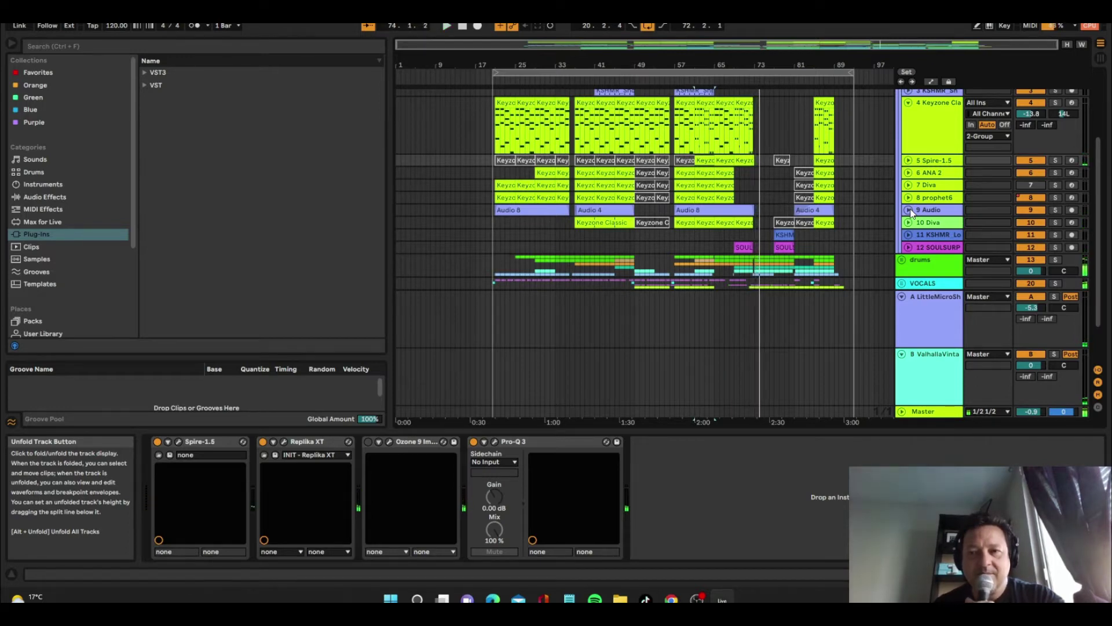
pyautogui.press('+')
pyautogui.press('+')
pyautogui.press('+')
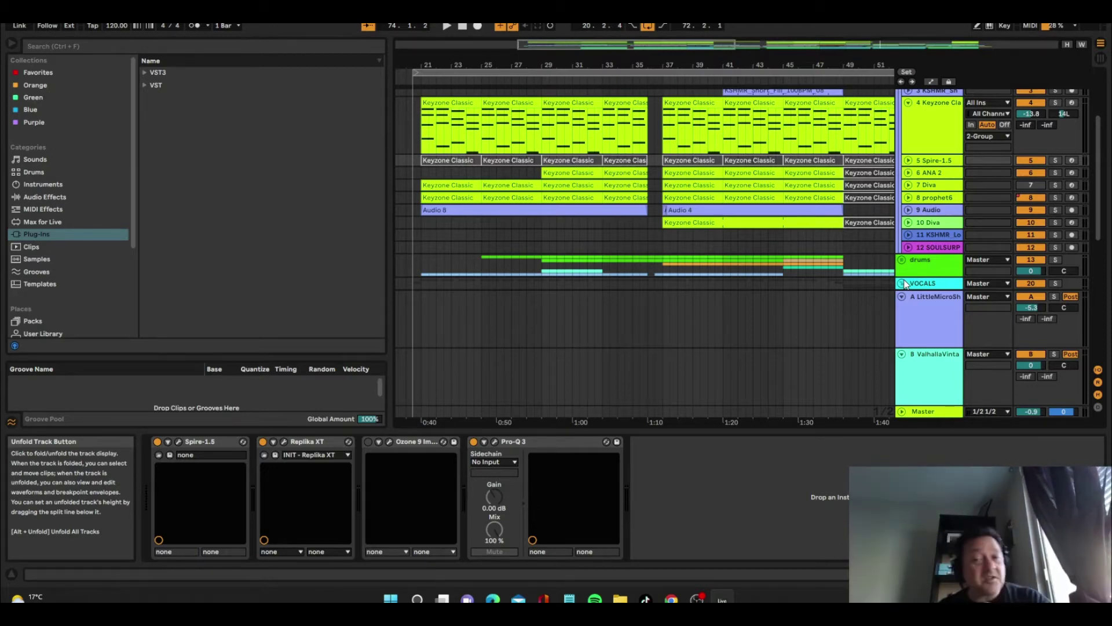
pyautogui.click(902, 283)
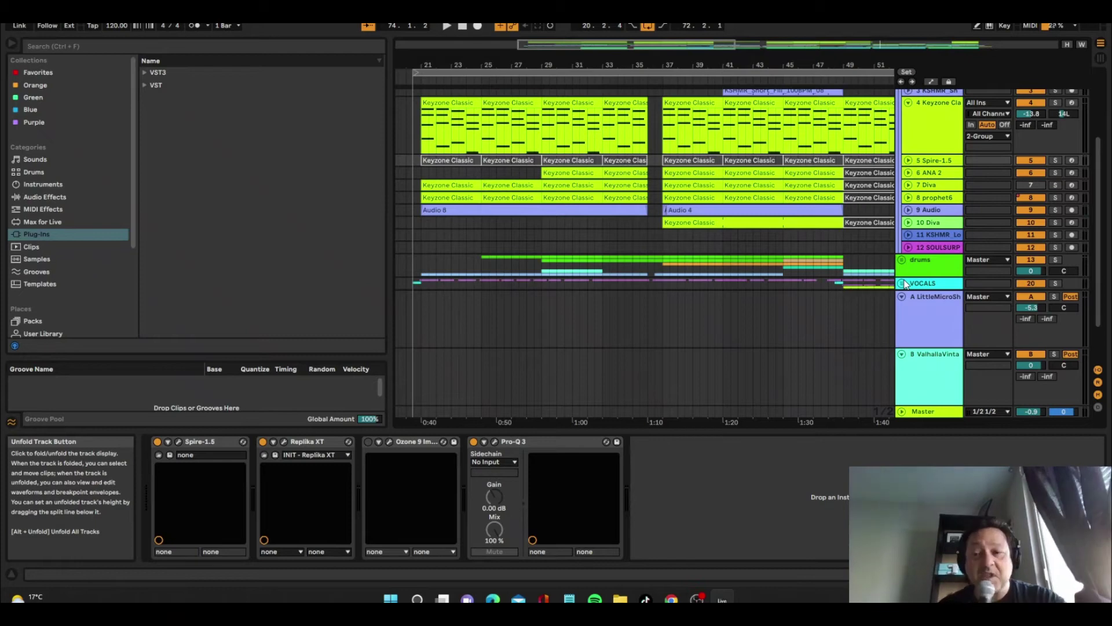
pyautogui.click(903, 294)
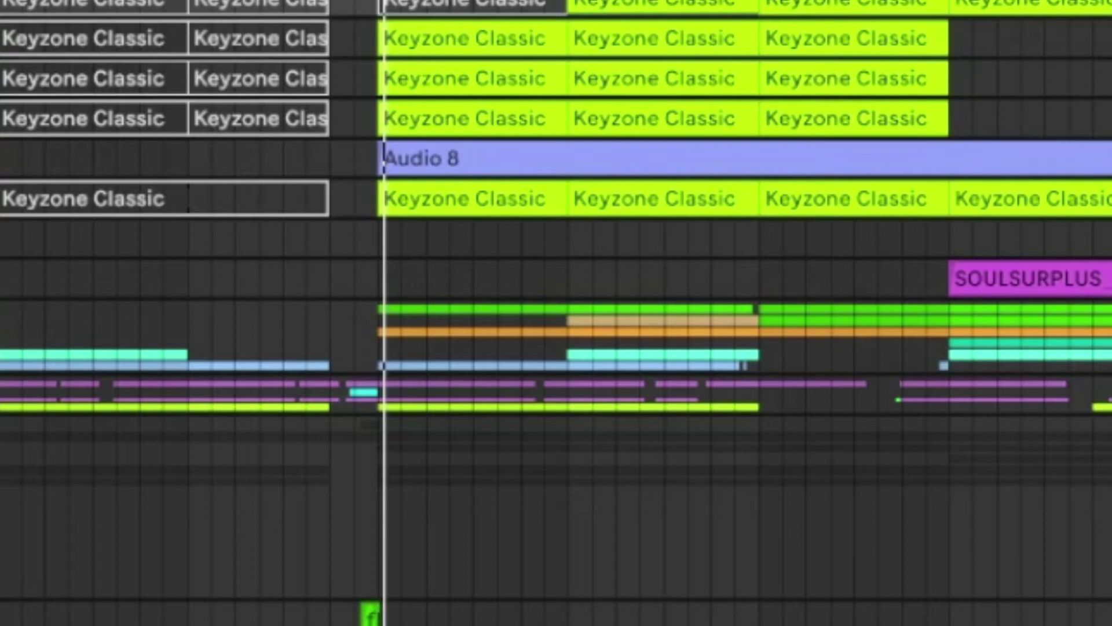
# Unfold the track above the Repro-5 tracks, and select and listen to its fhg2_slide11 clip
pyautogui.scroll(-5, 749, 417)
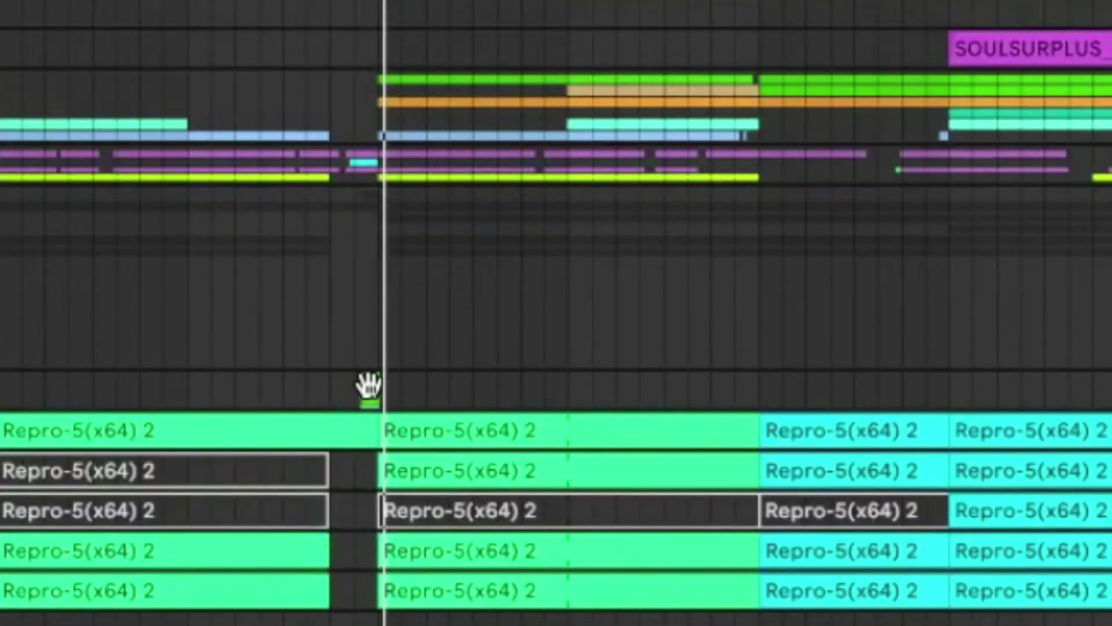
pyautogui.hscroll(-1, 368, 386)
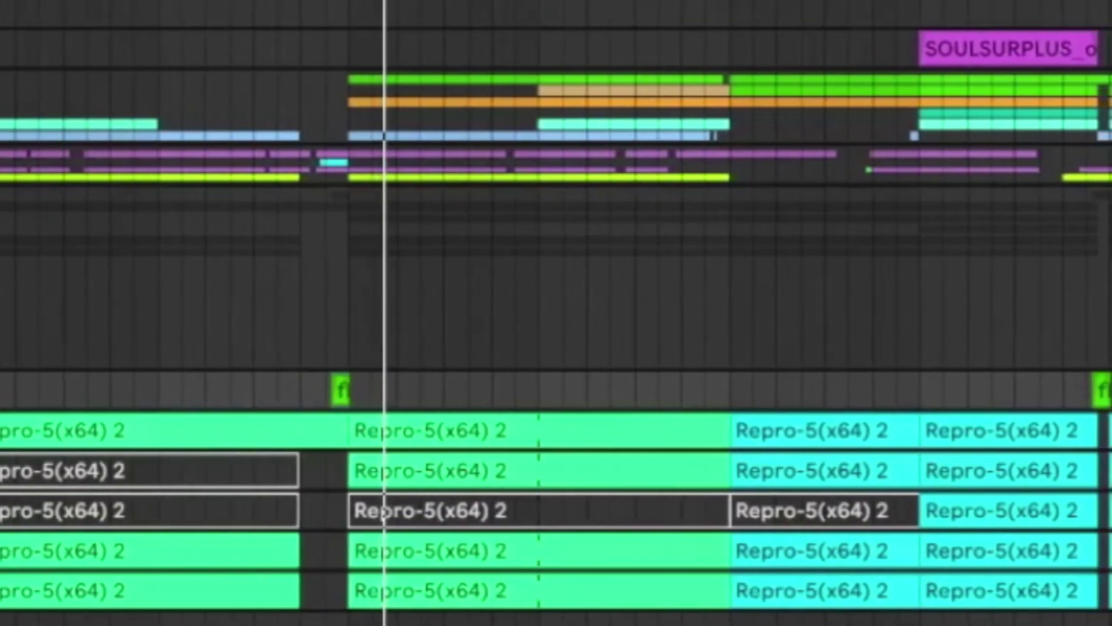
pyautogui.press('Right')
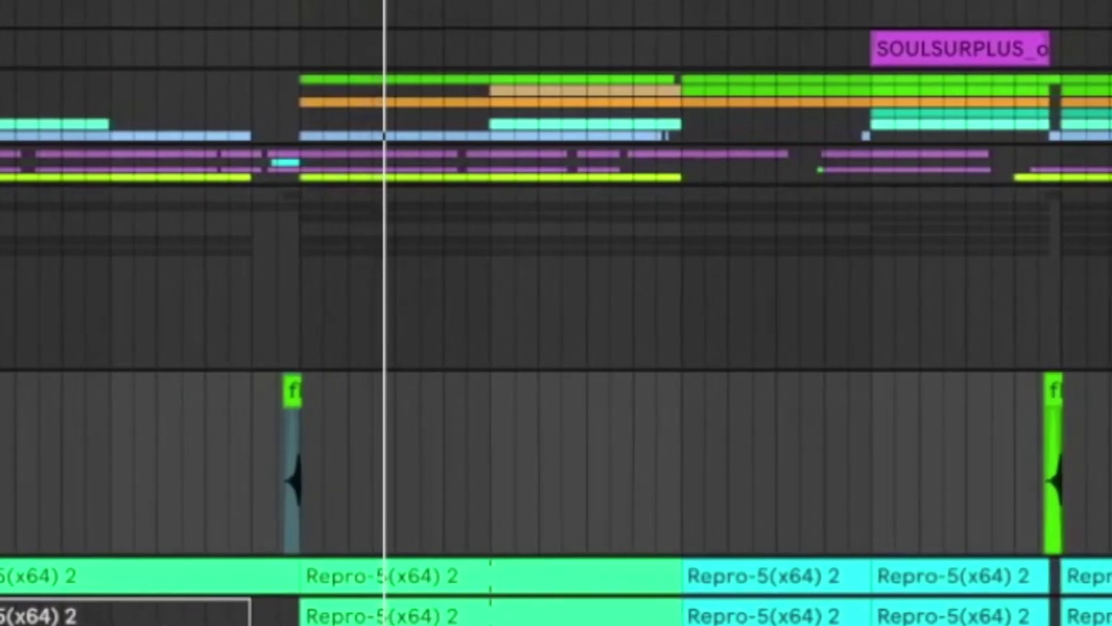
pyautogui.press('+')
pyautogui.press('space')
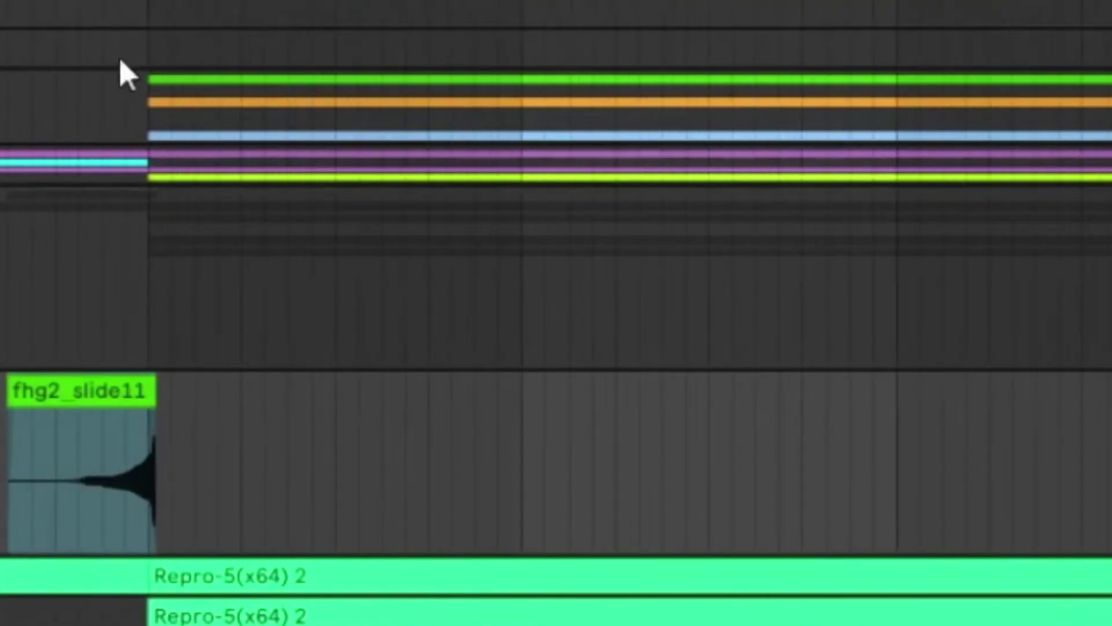
pyautogui.click(70, 384)
pyautogui.press('space')
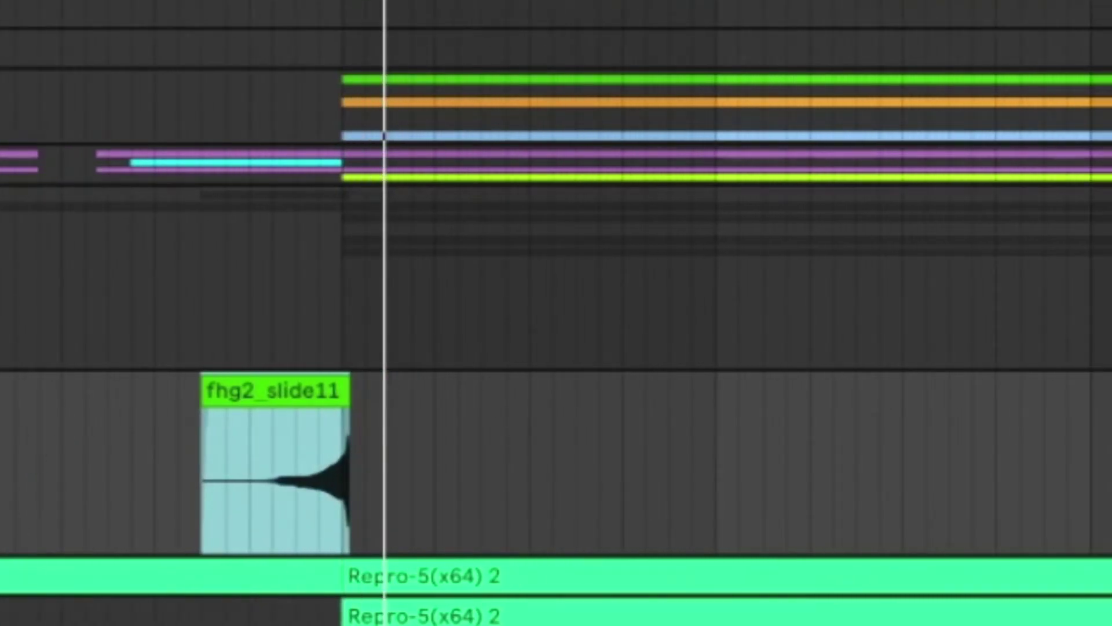
# Listen to the soloed Spire-1.5 track 28 in the bass group from bar 57
pyautogui.press('Escape')
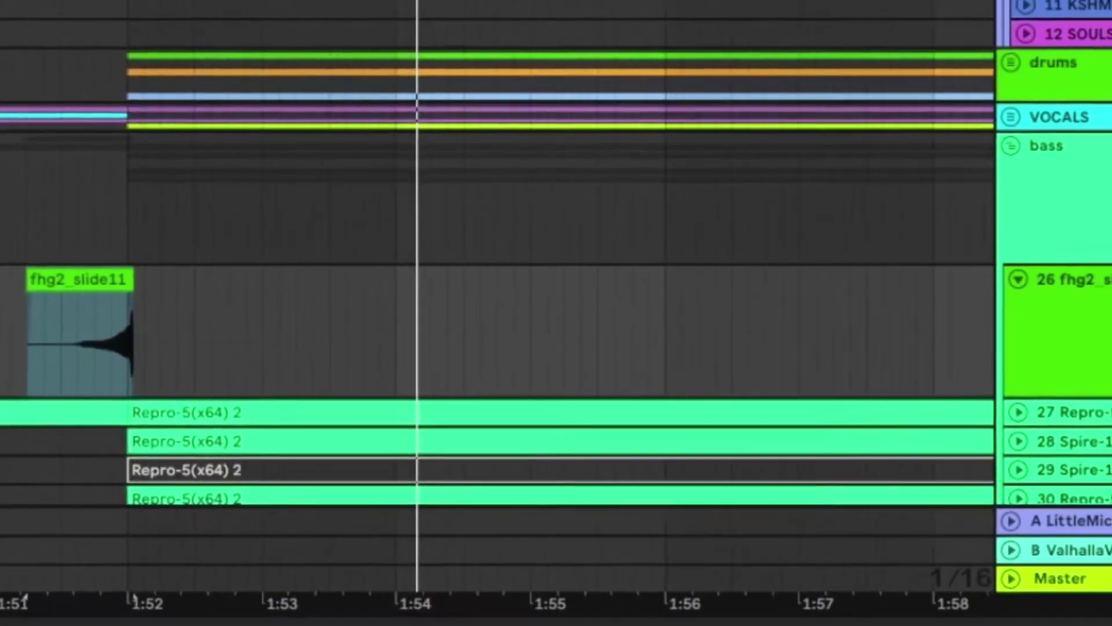
pyautogui.press('-')
pyautogui.press('-')
pyautogui.press('-')
pyautogui.press('-')
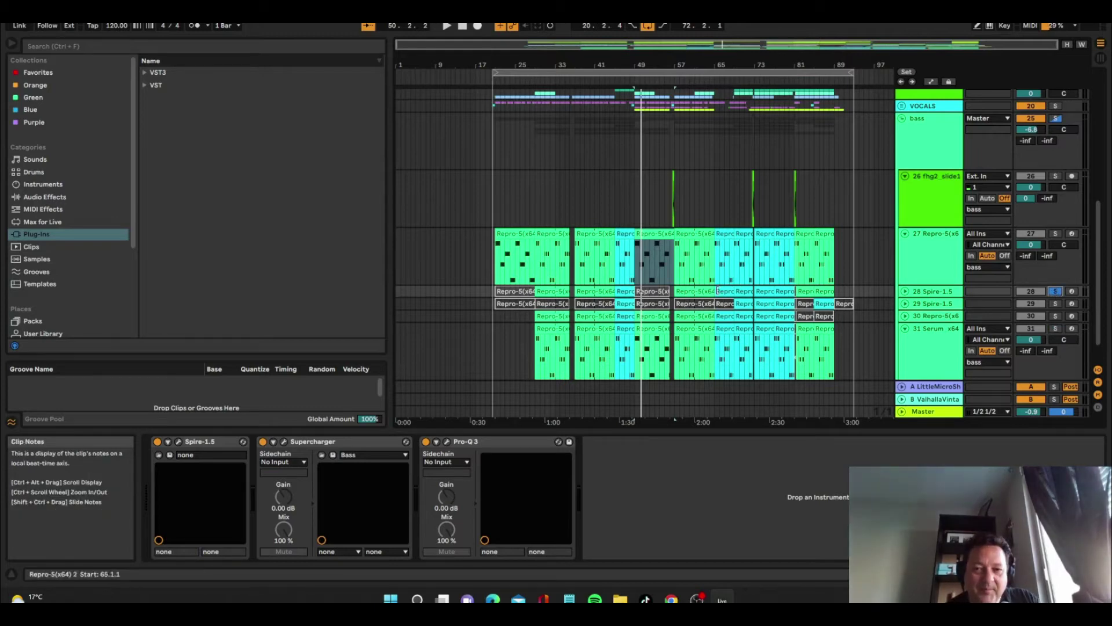
pyautogui.click(686, 285)
pyautogui.press('space')
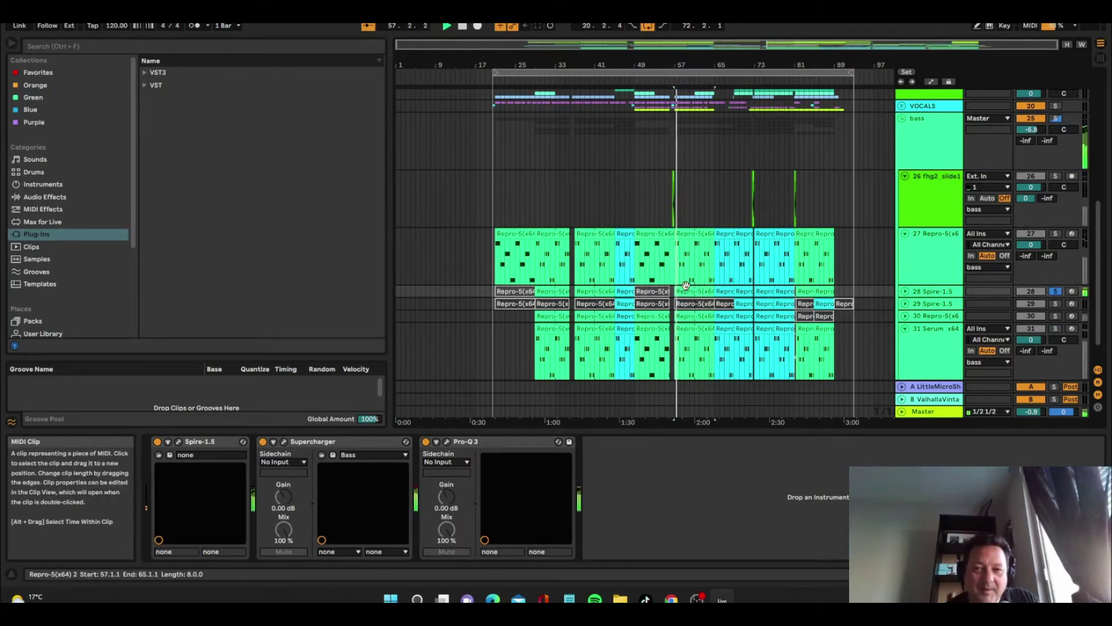
# Solo Spire-1.5 track 29 and listen to it from bar 73
pyautogui.click(1055, 304)
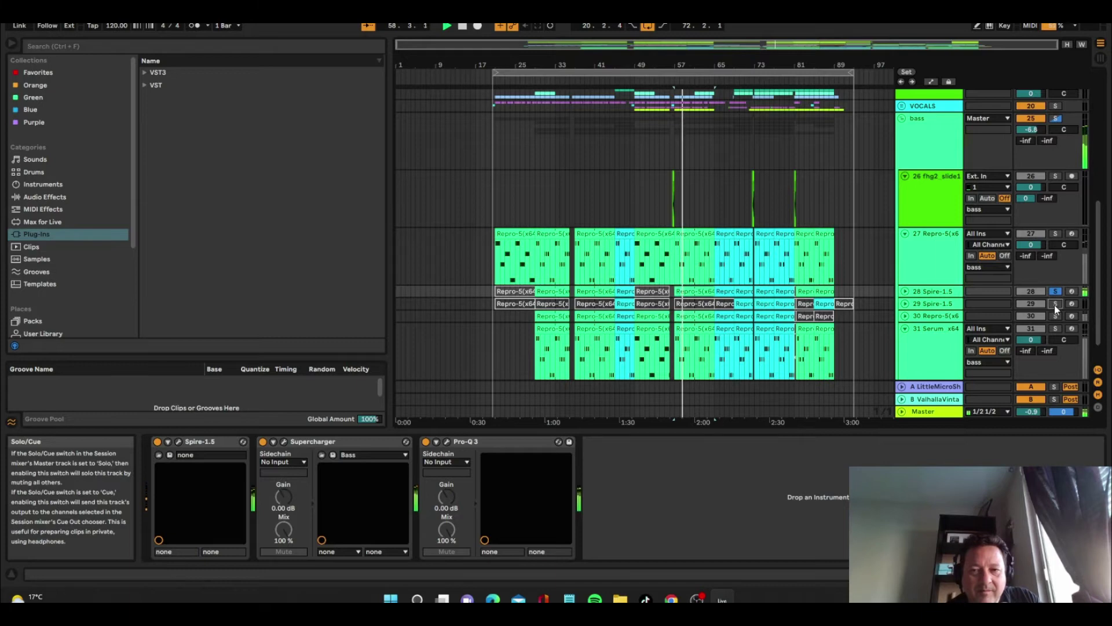
pyautogui.click(764, 305)
pyautogui.press('space')
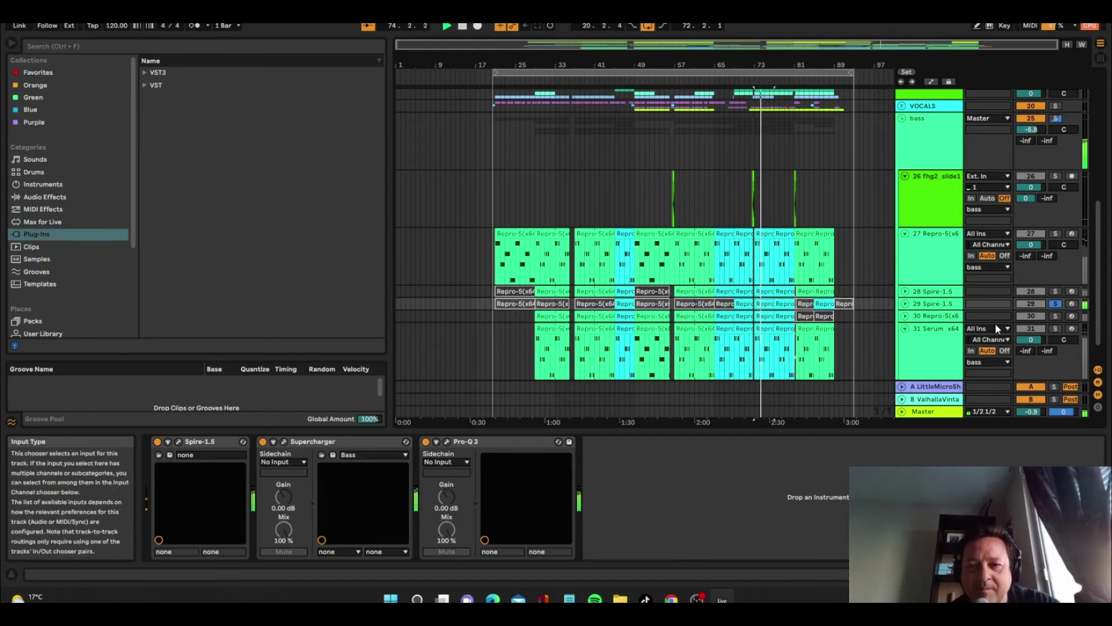
pyautogui.press('space')
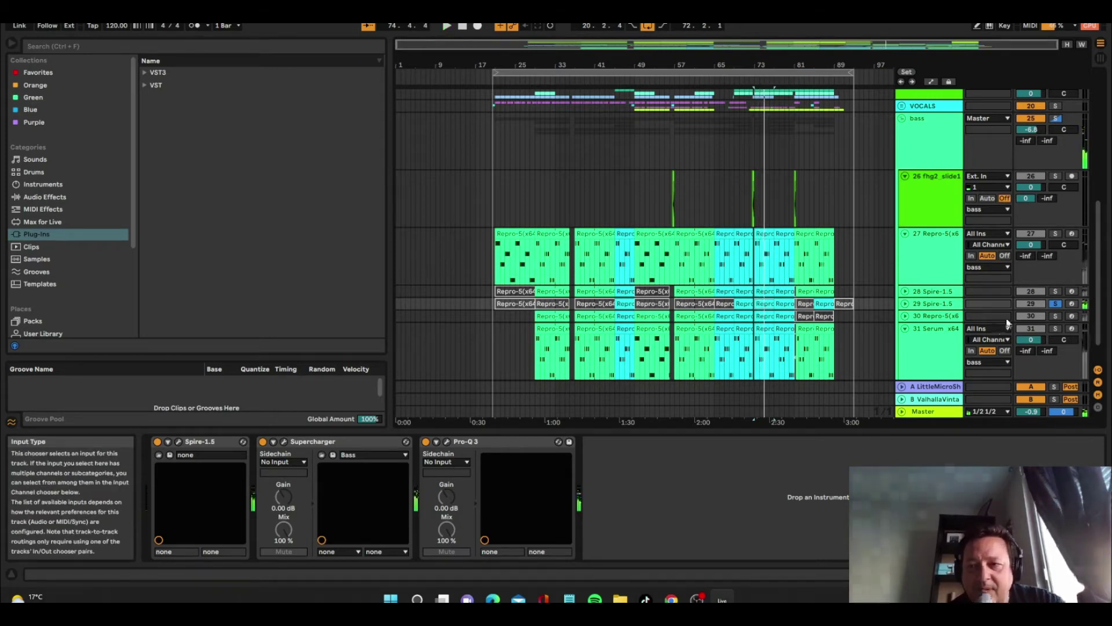
# Unsolo track 29, play the full mix, and fold tracks 27 and 31 and the bass group
pyautogui.click(1057, 302)
pyautogui.press('space')
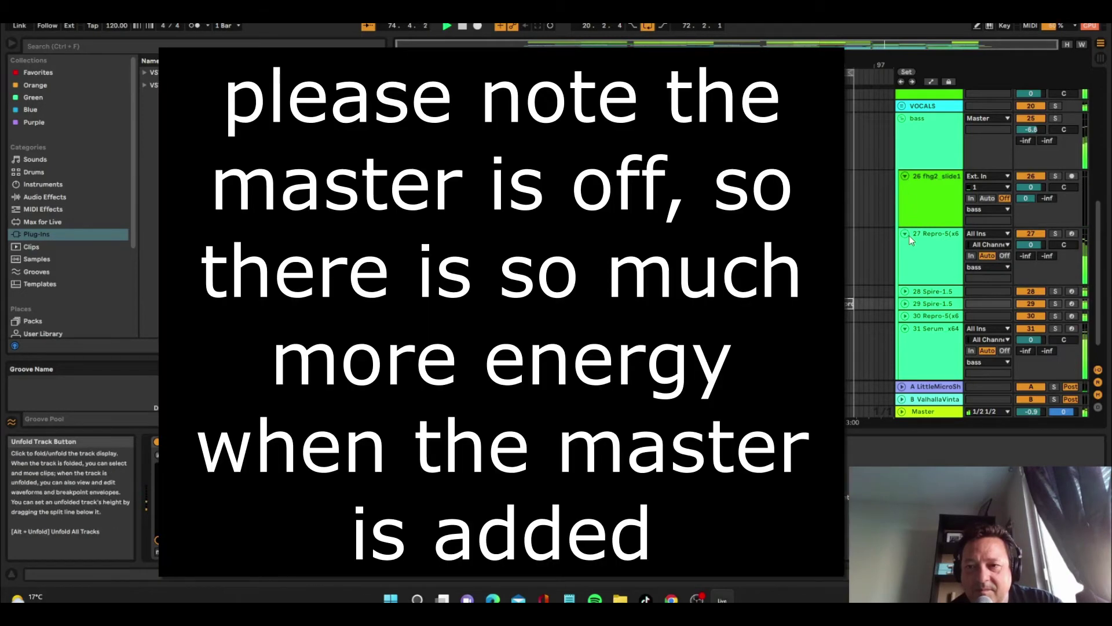
pyautogui.click(905, 234)
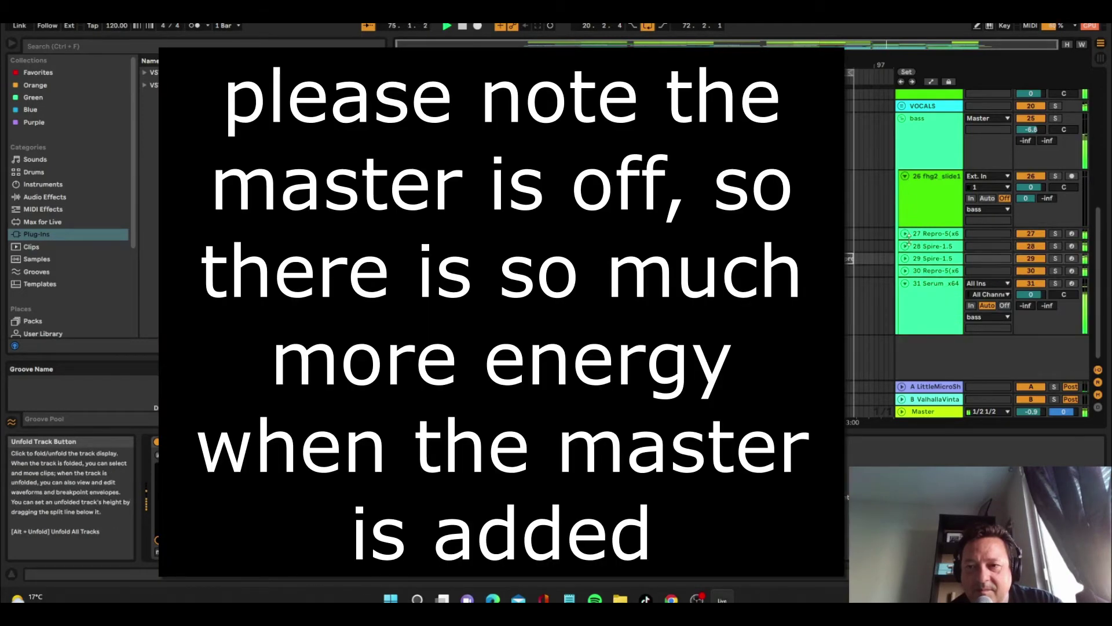
pyautogui.click(906, 282)
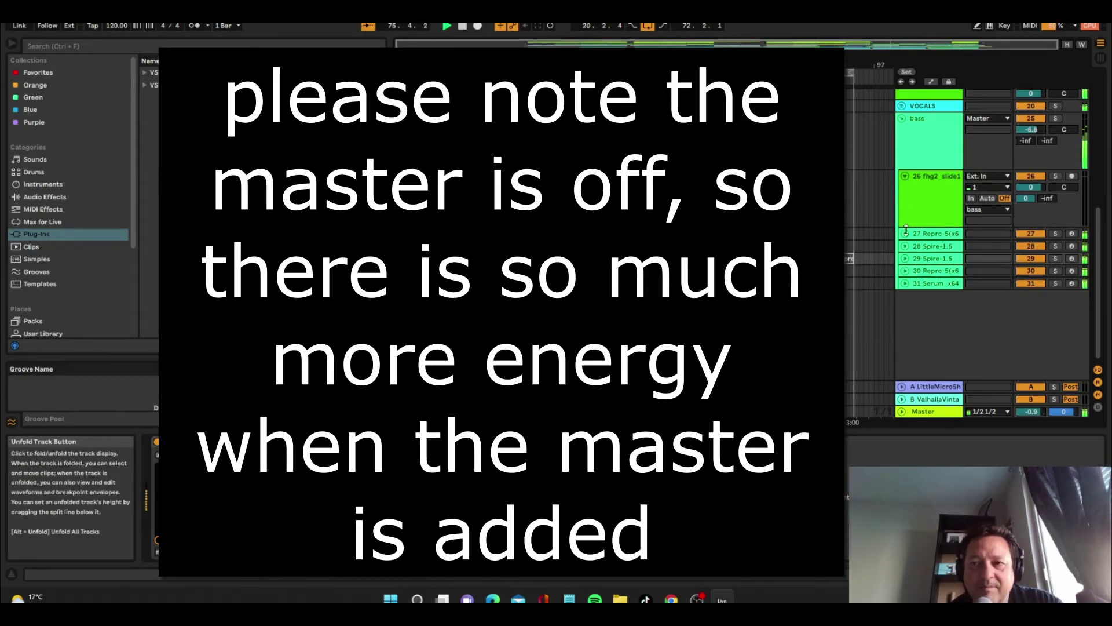
pyautogui.click(903, 120)
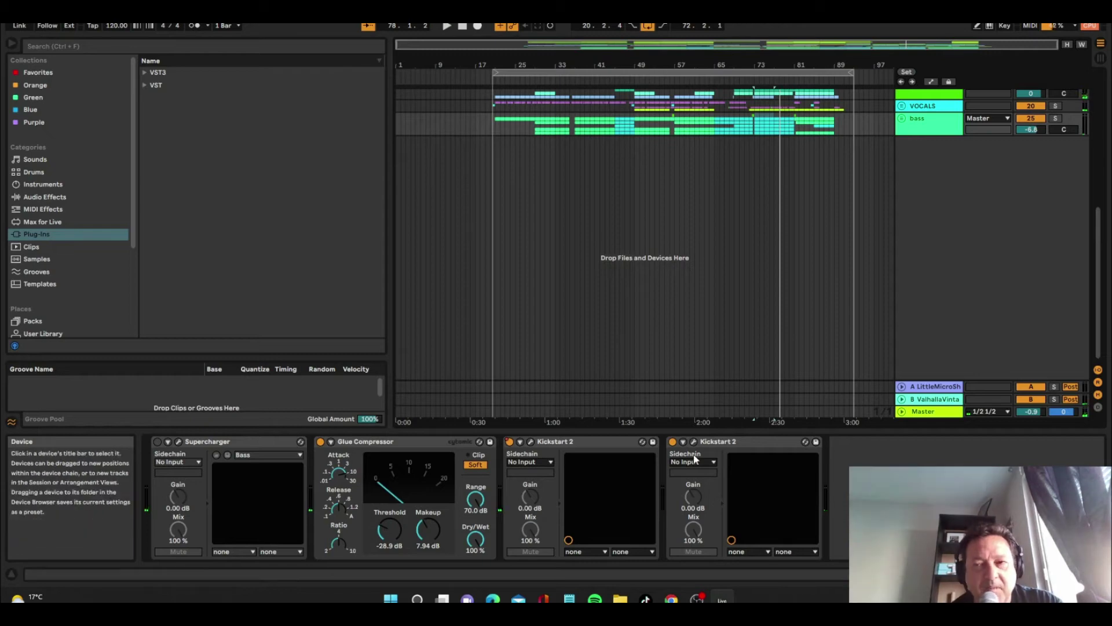
# Select the second Kickstart 2 on the bass group, and select and unfold the drums group
pyautogui.click(755, 441)
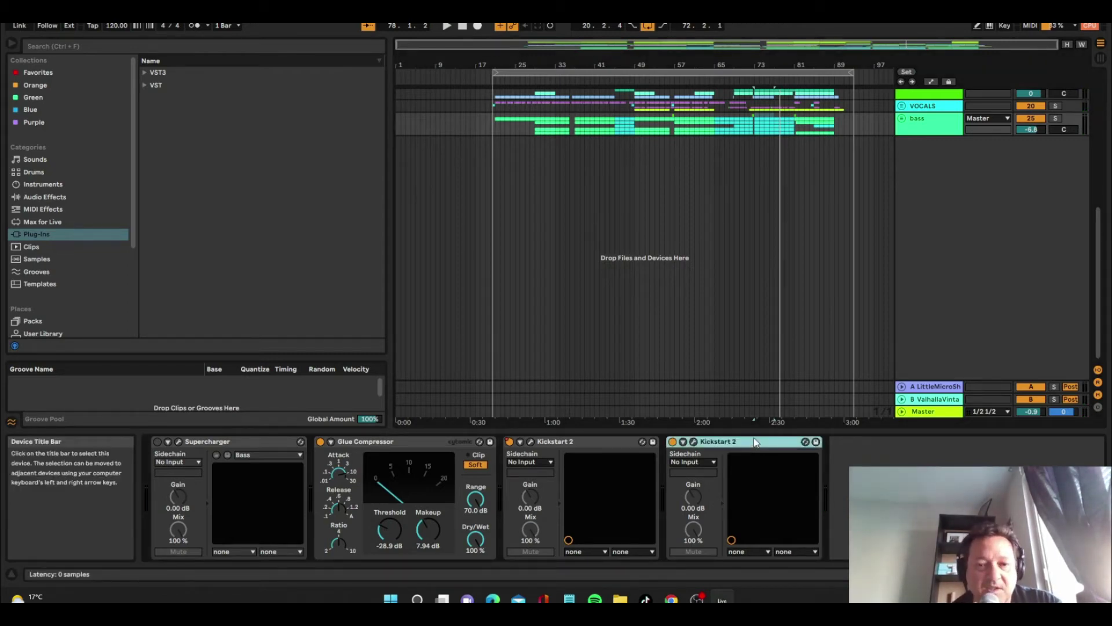
pyautogui.click(929, 123)
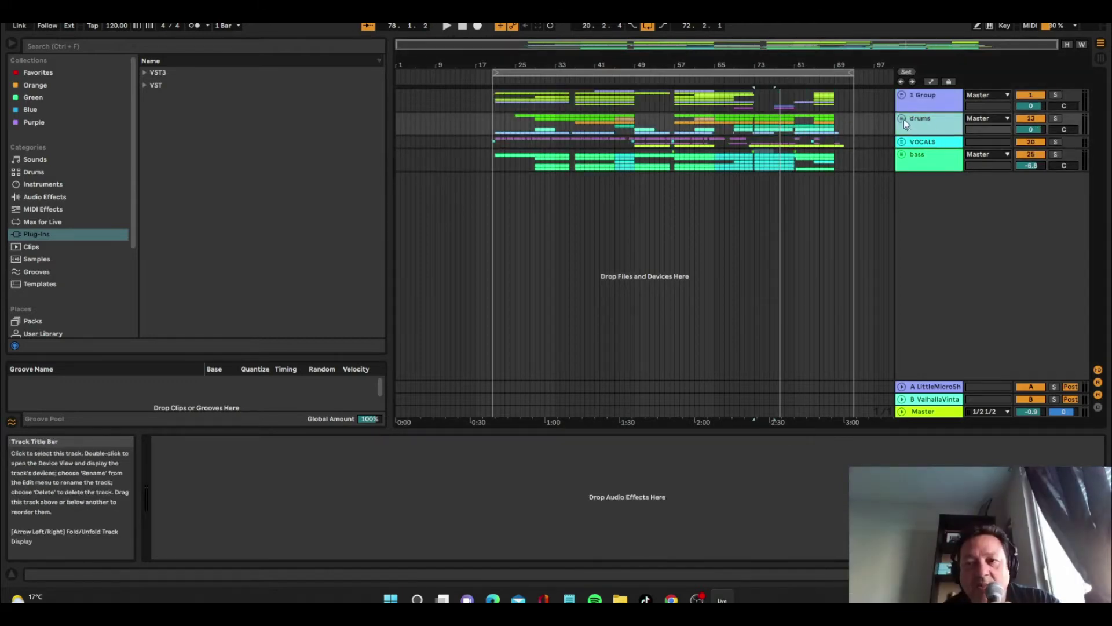
pyautogui.click(902, 119)
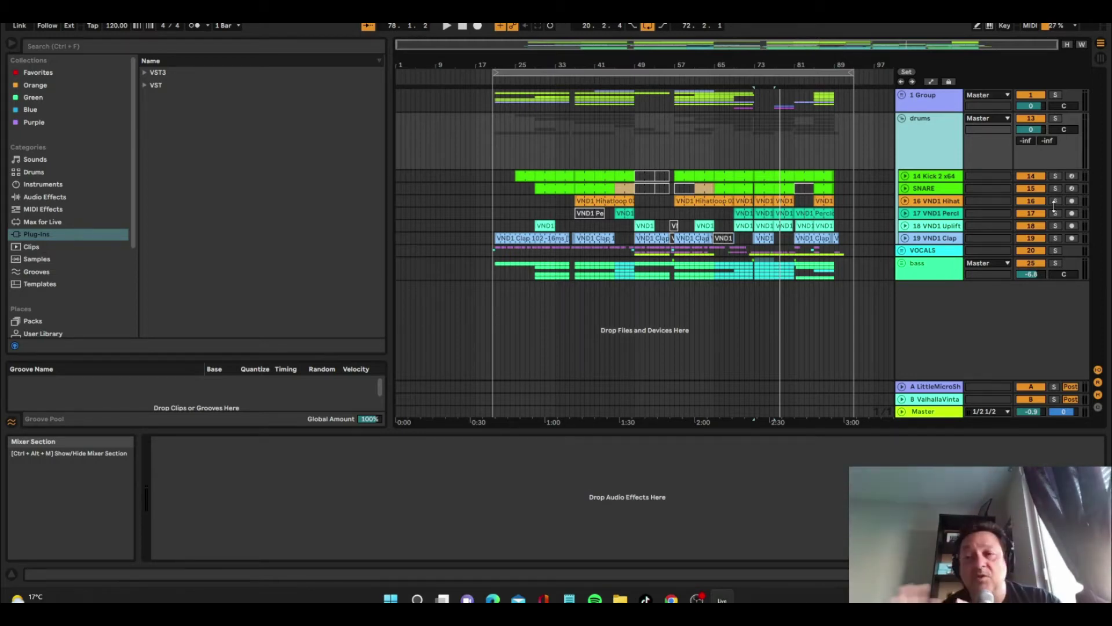
# Solo Kick 2 track 14, listen to its clip from bar 25, and view its Kick 2 plug-in
pyautogui.click(937, 177)
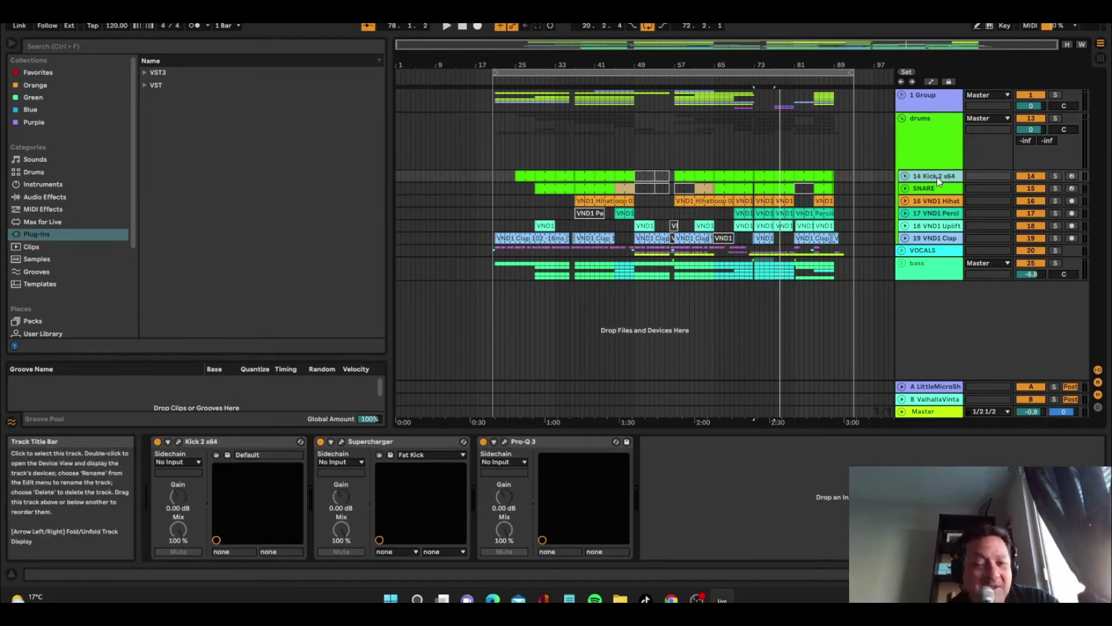
pyautogui.click(1055, 179)
pyautogui.click(521, 175)
pyautogui.press('space')
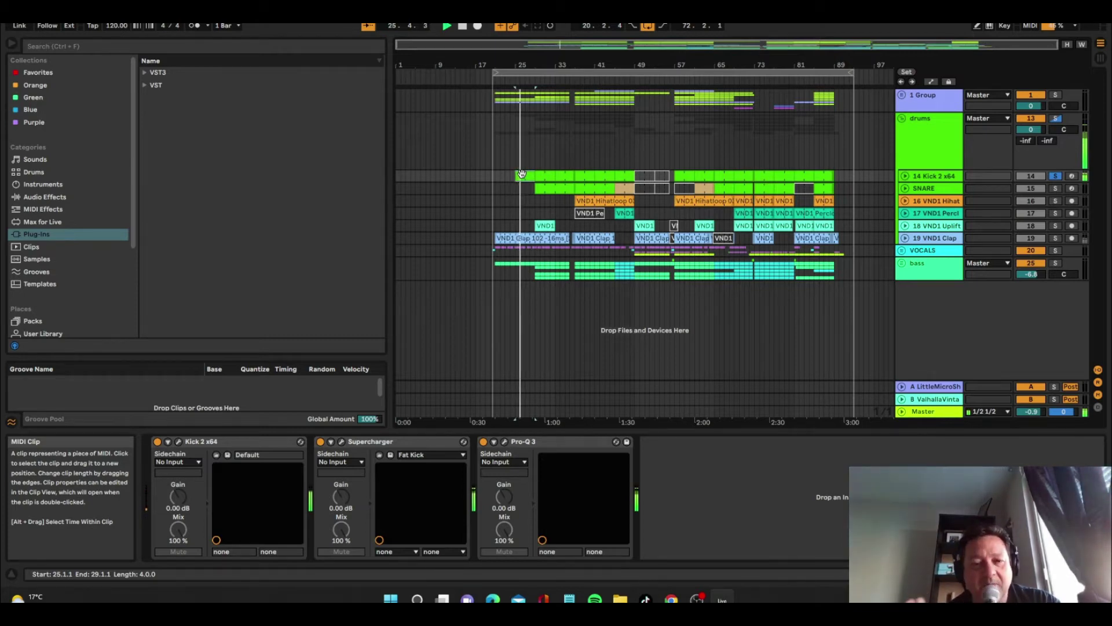
pyautogui.click(179, 443)
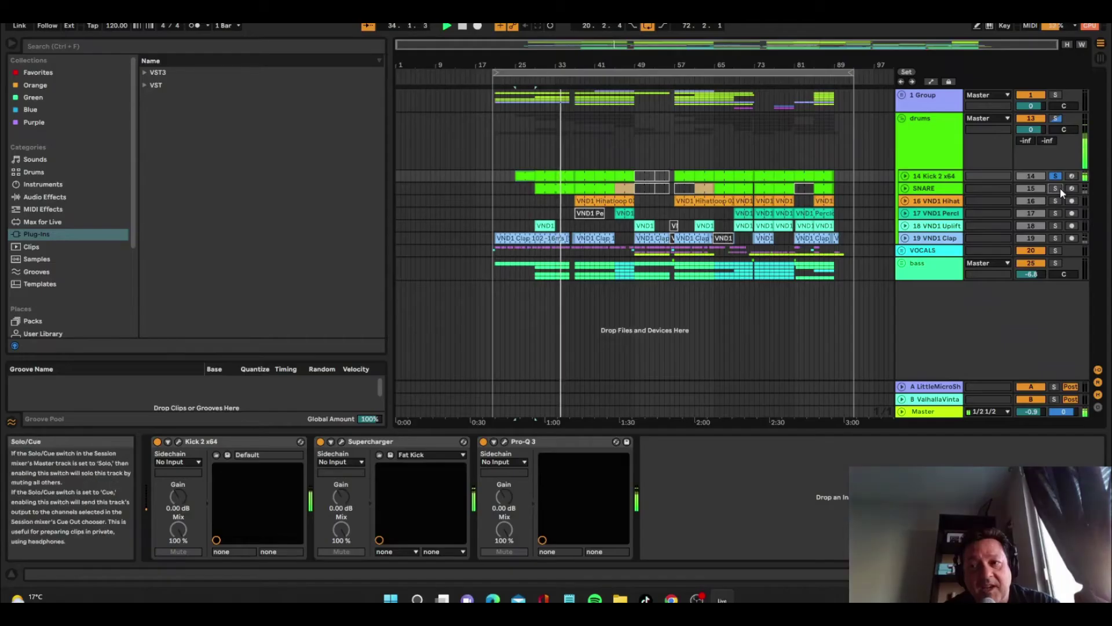
# Solo the SNARE track during playback and view the Kick 2 plug-in on track 14
pyautogui.click(1060, 188)
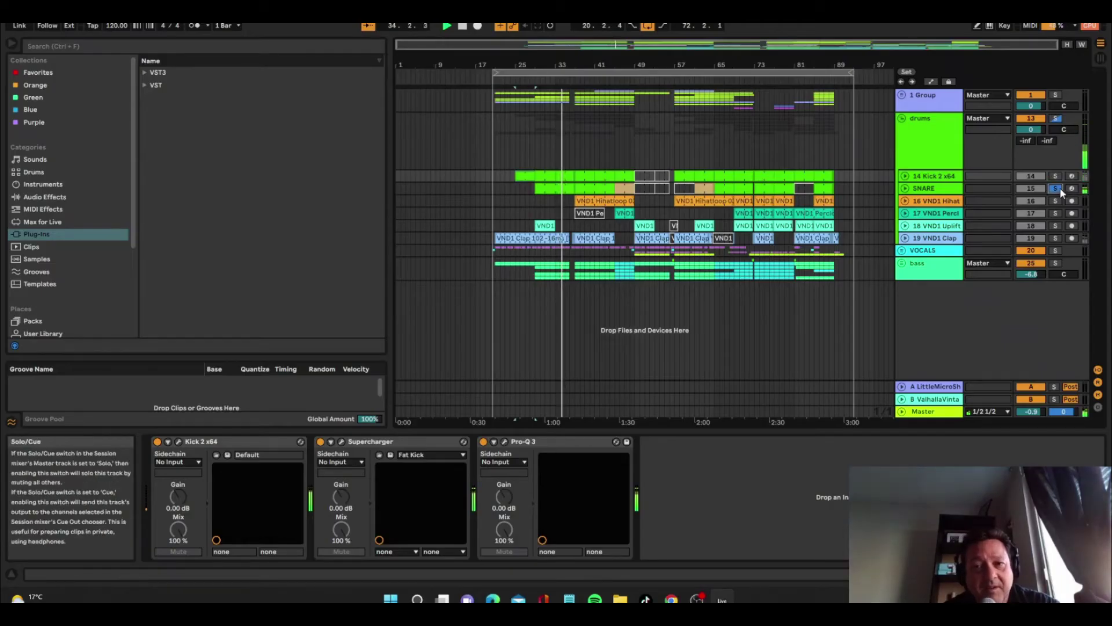
pyautogui.click(180, 442)
pyautogui.click(879, 191)
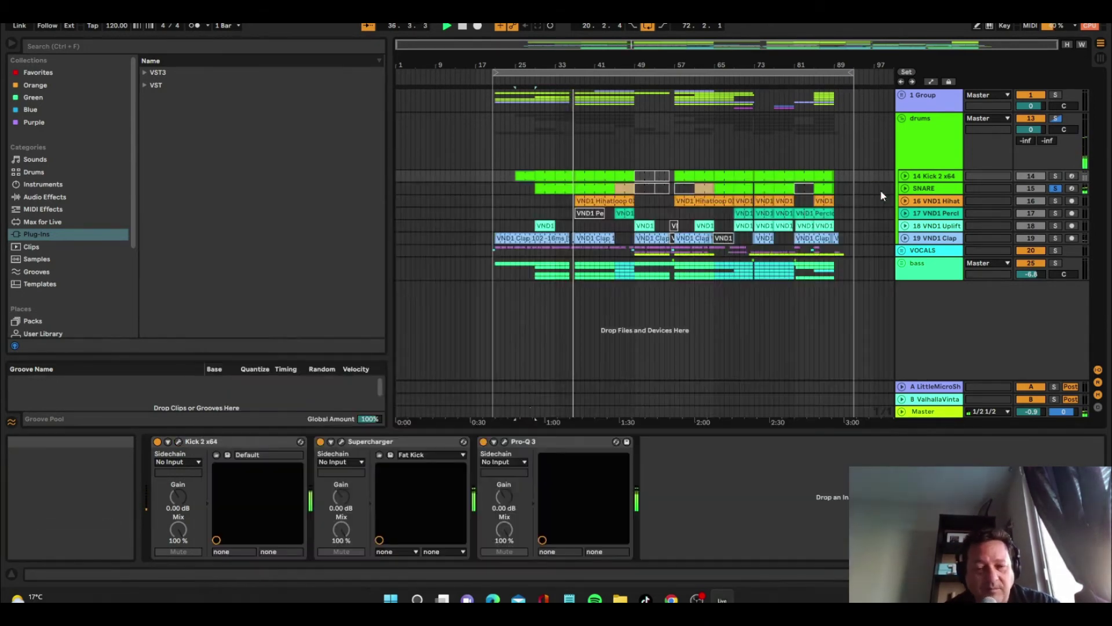
# Inspect the low-cut band in the Pro-Q 3 on Kick 2 track 14, and close the plug-in window
pyautogui.click(504, 442)
pyautogui.moveTo(199, 221)
pyautogui.mouseDown()
pyautogui.moveTo(228, 226)
pyautogui.moveTo(198, 221)
pyautogui.mouseUp()
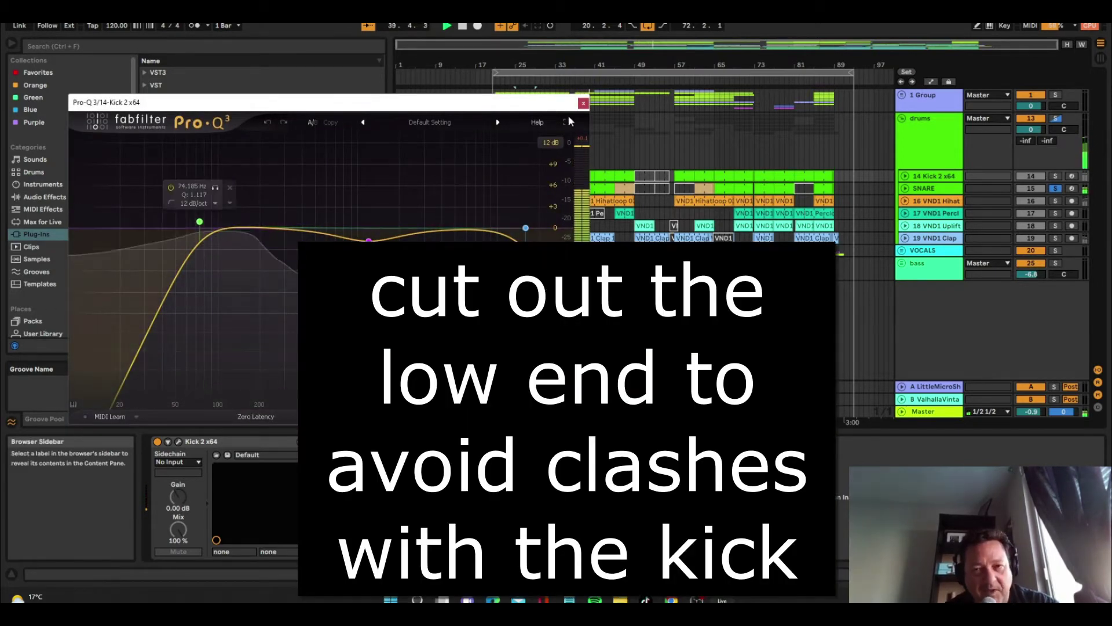
pyautogui.click(583, 103)
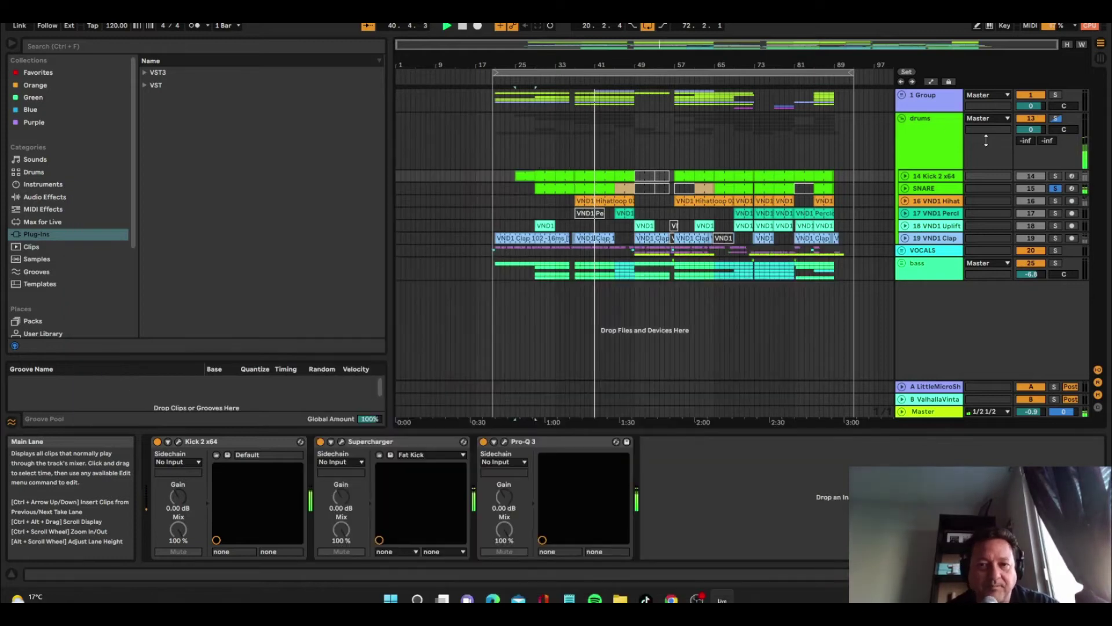
# Listen to VND1 Hihat track 16 in solo and VND1 Clap track 19 from bar 21, and unsolo the clap
pyautogui.click(1056, 201)
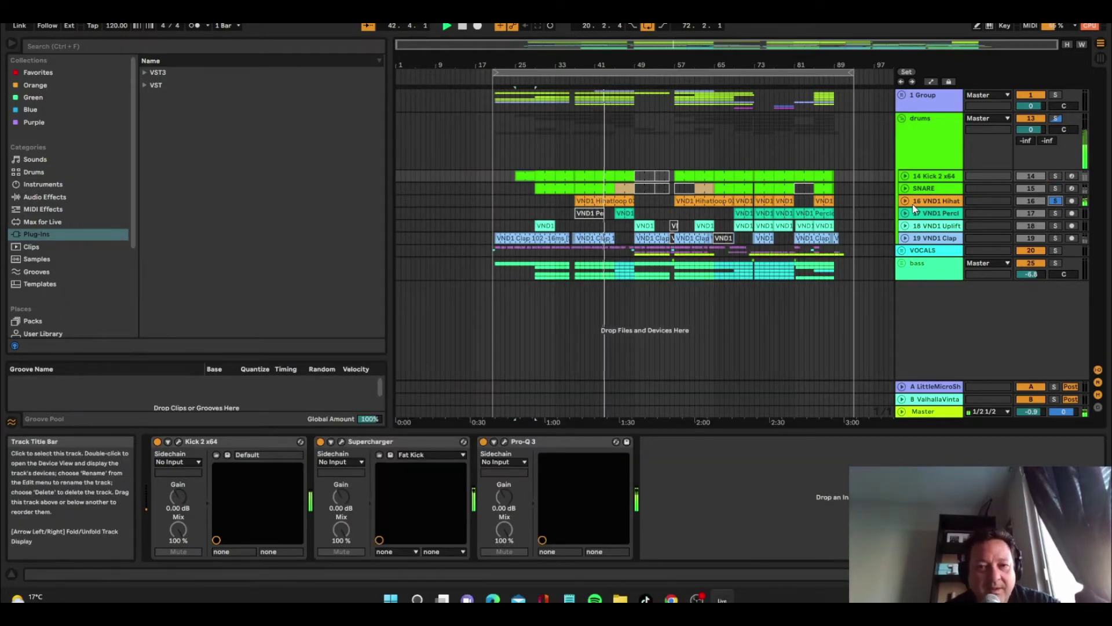
pyautogui.click(1056, 239)
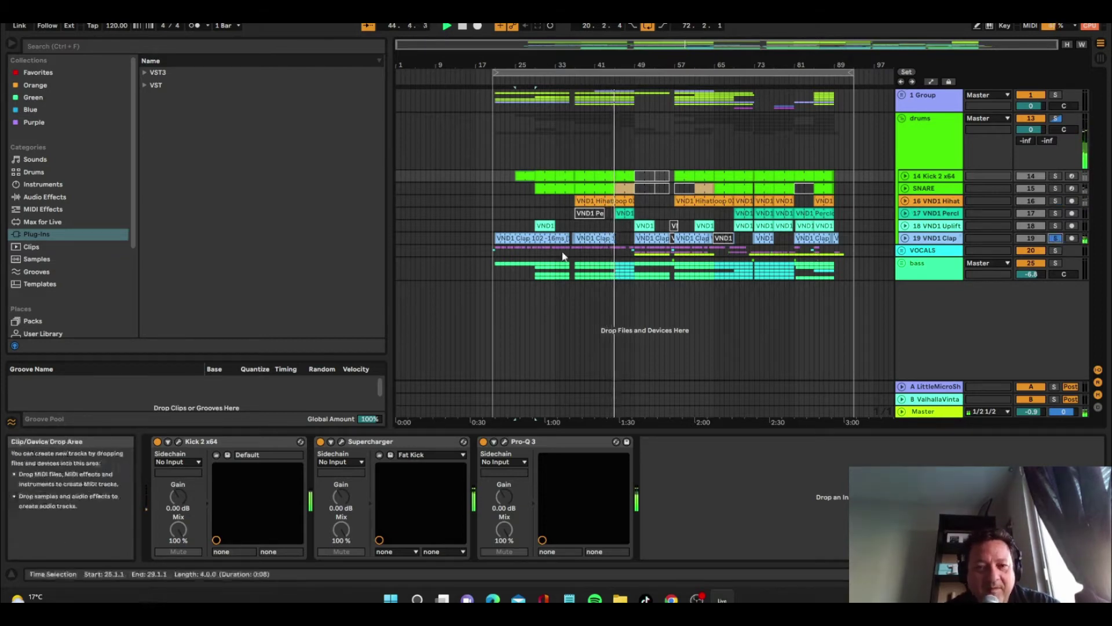
pyautogui.click(507, 235)
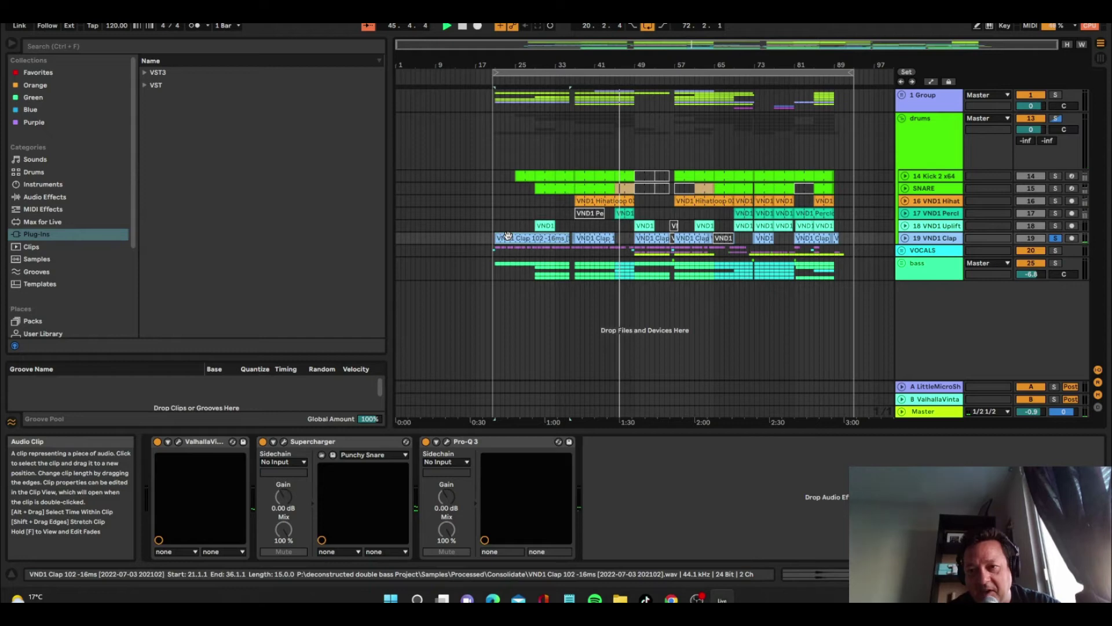
pyautogui.press('space')
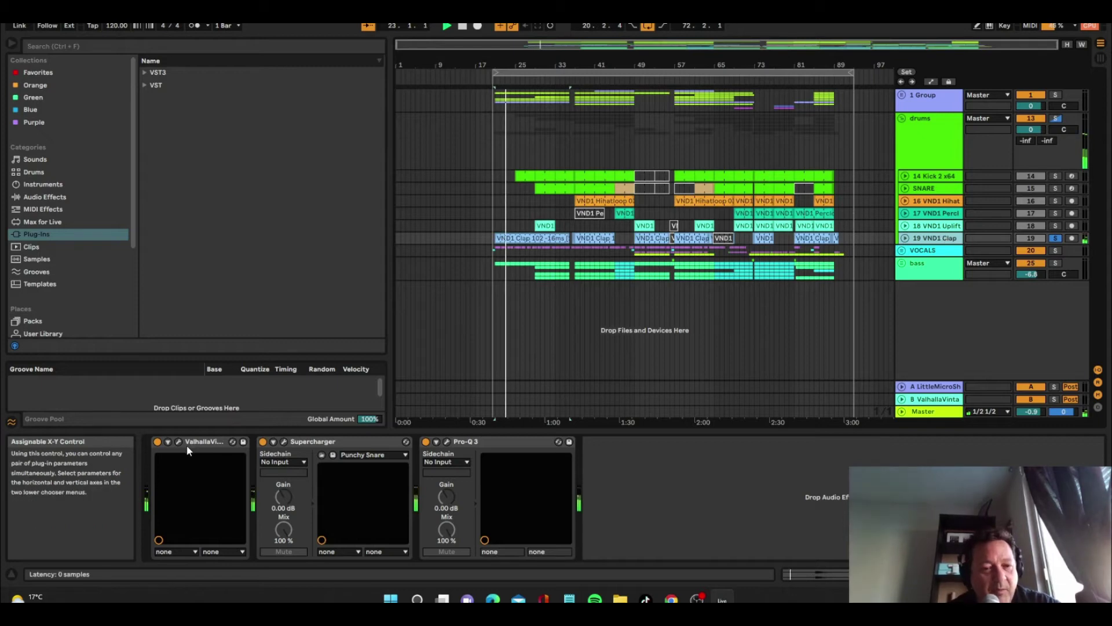
pyautogui.click(1054, 238)
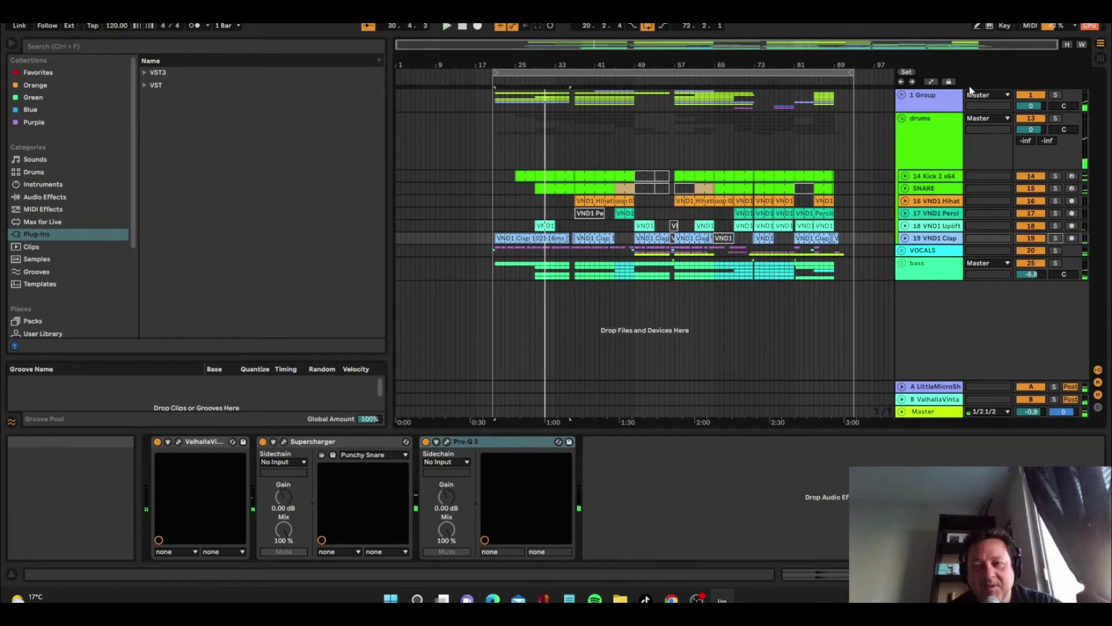
# Select the drums group and the Master track, and view the Master's soothe2 settings before closing the plug-in
pyautogui.click(912, 143)
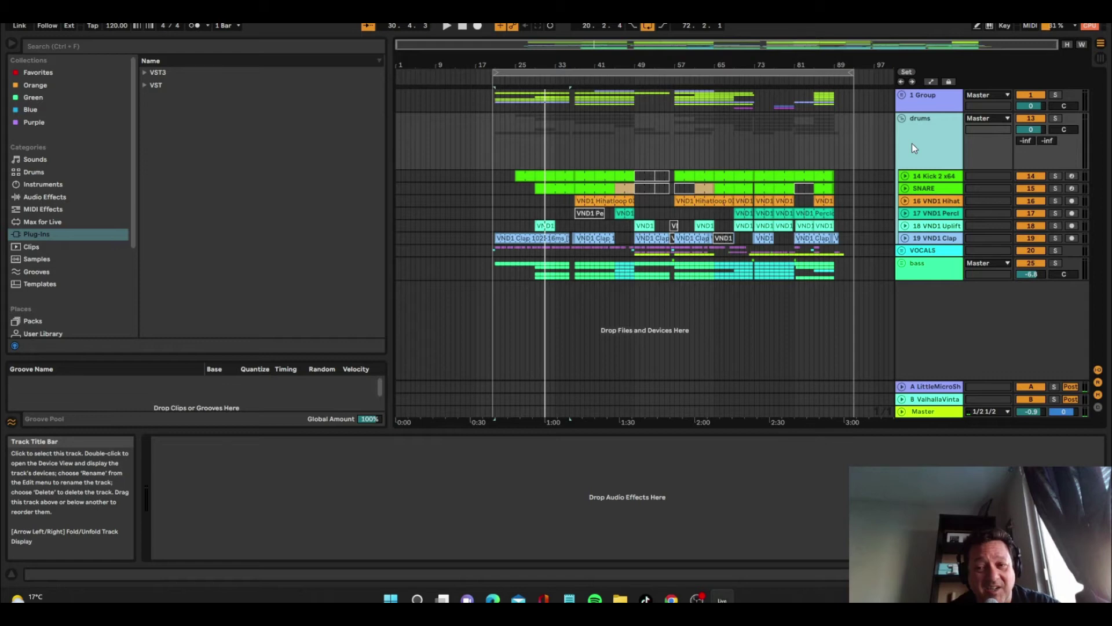
pyautogui.click(934, 412)
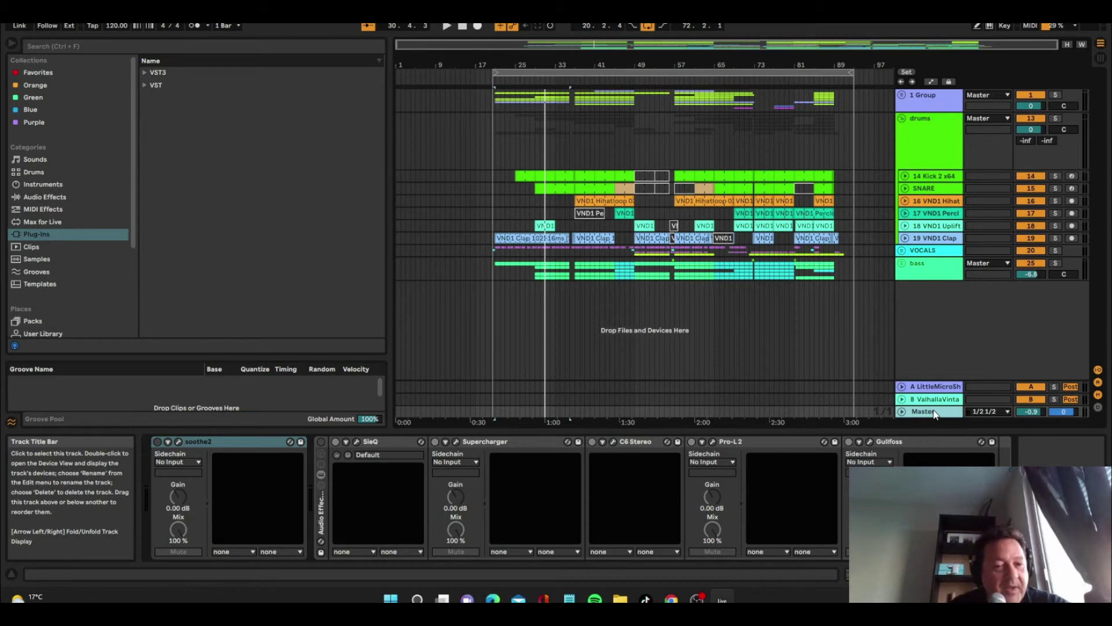
pyautogui.click(178, 442)
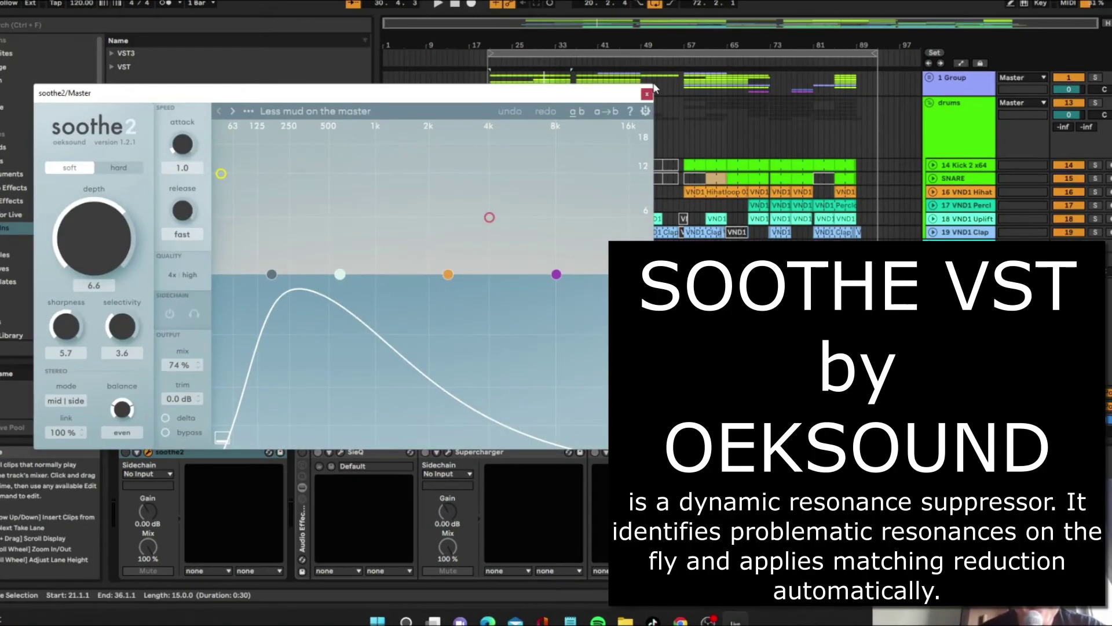
pyautogui.click(647, 94)
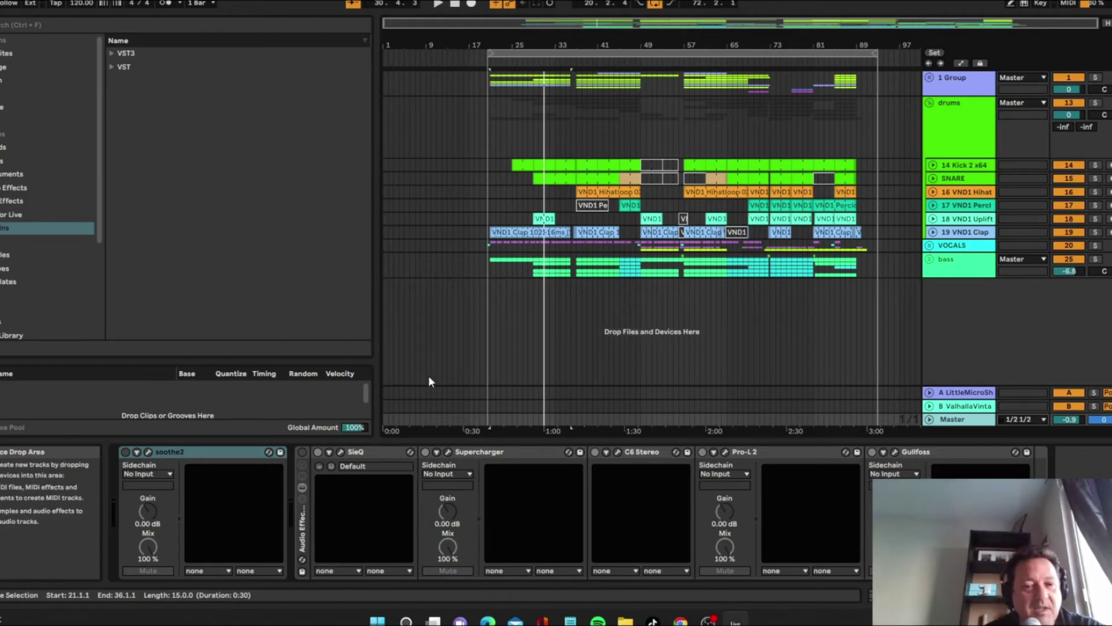
# Open the SieQ on the Master track, examine its Drive control, and close the plug-in
pyautogui.click(342, 451)
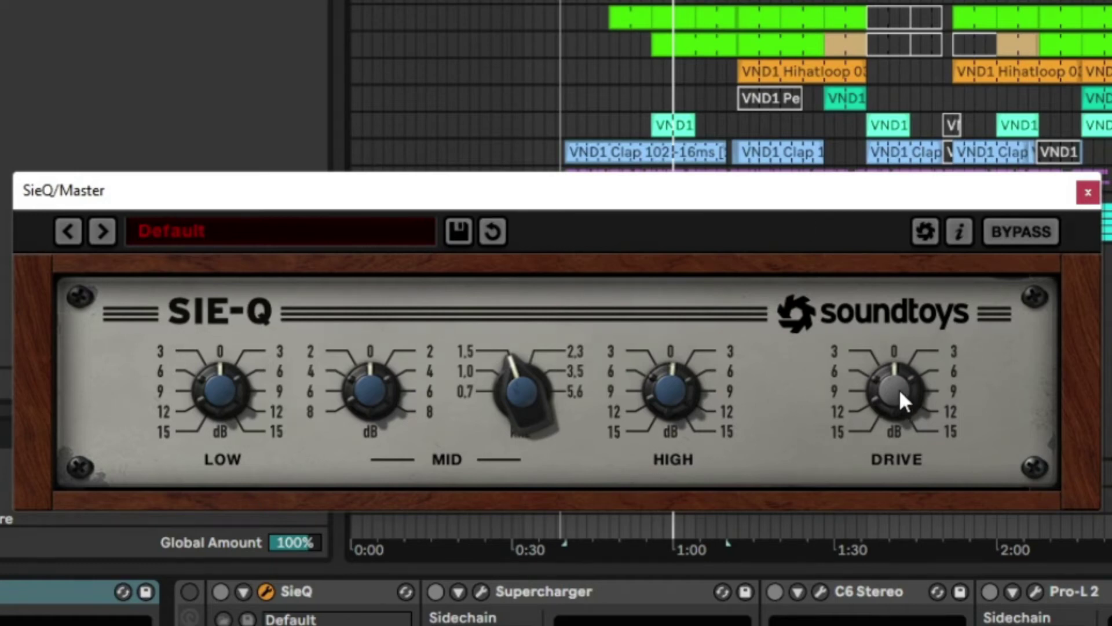
pyautogui.moveTo(900, 392); pyautogui.dragTo(901, 389)
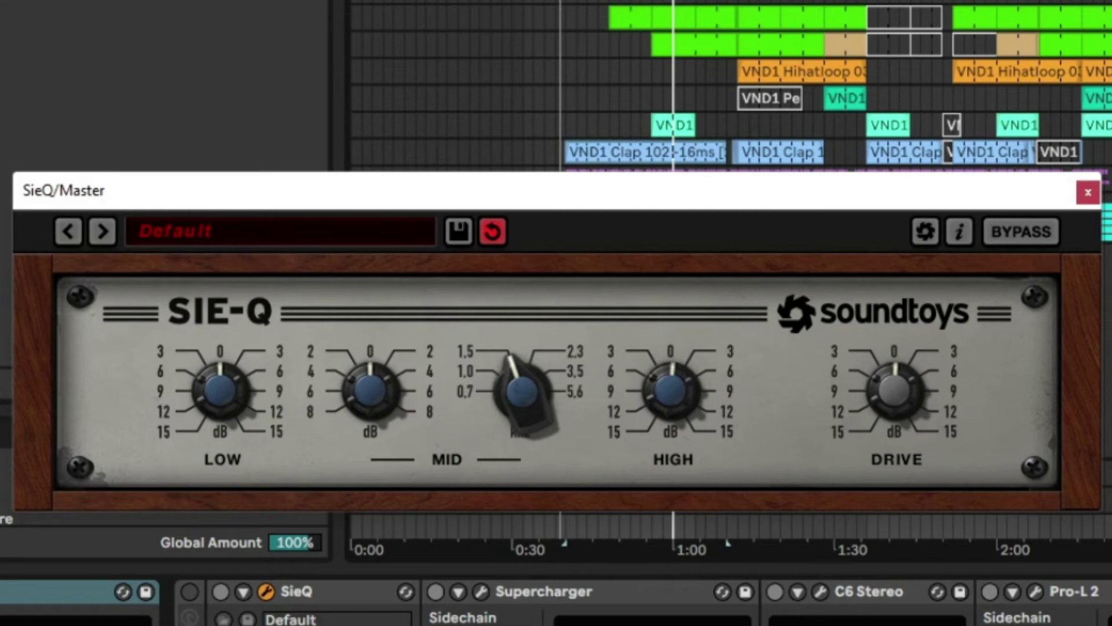
pyautogui.click(1088, 193)
# Select the Supercharger on the Master track, view the C6 Stereo's Mastering factory presets, and close the C6 without loading one
pyautogui.click(549, 596)
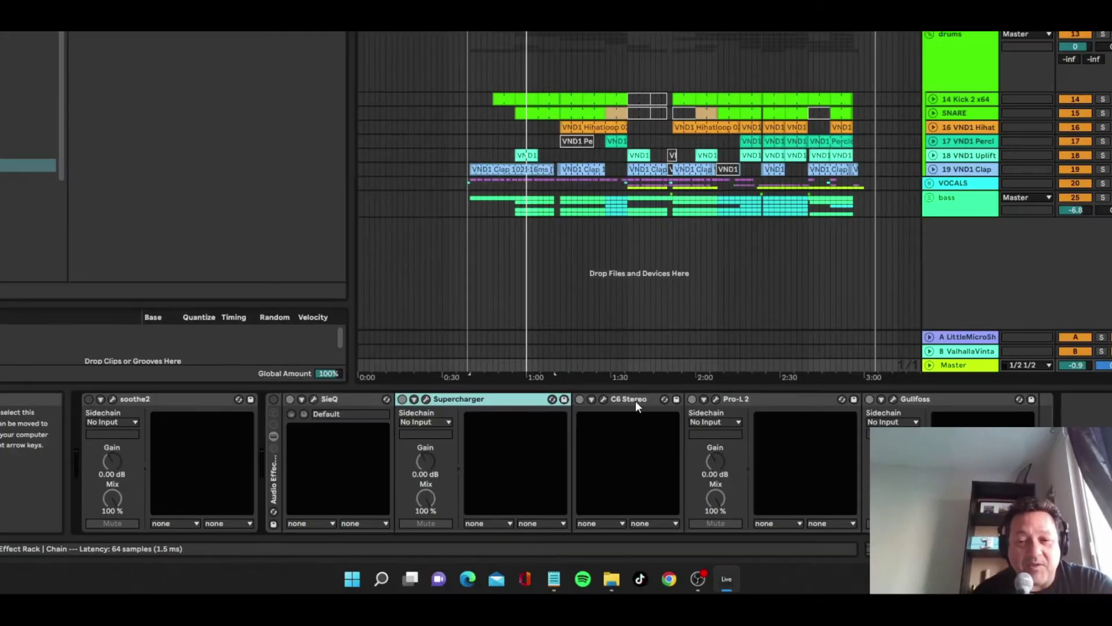
pyautogui.click(640, 443)
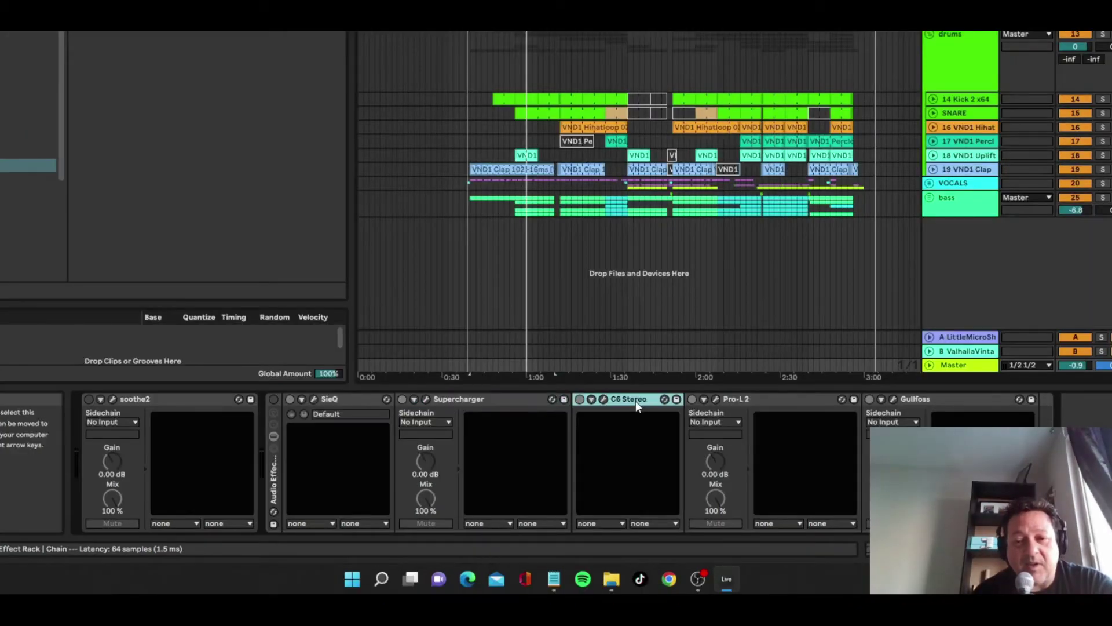
pyautogui.click(603, 399)
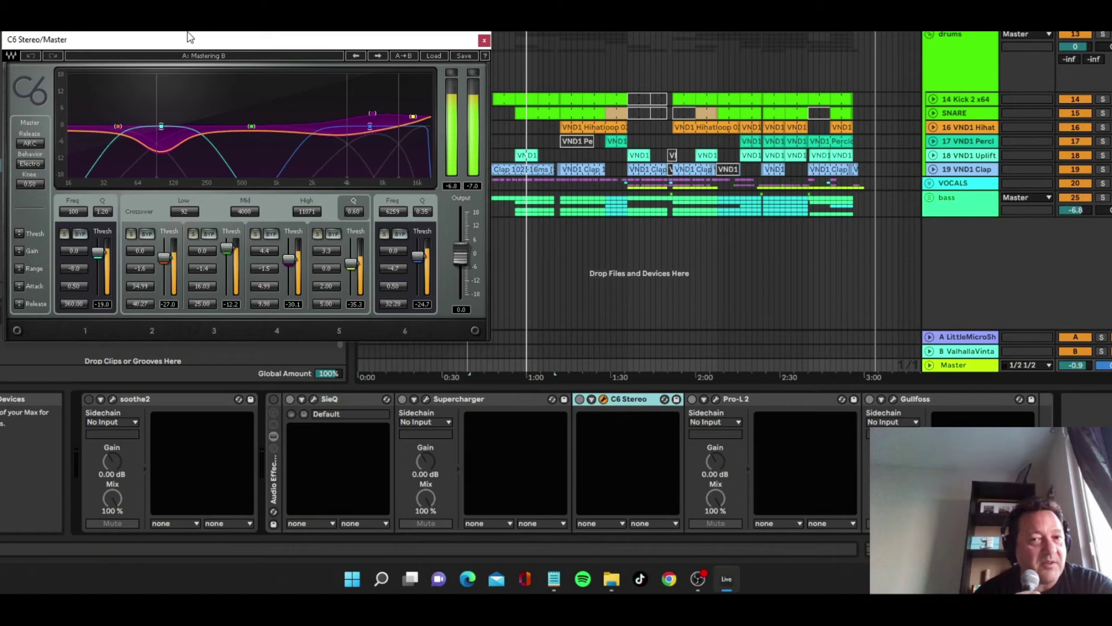
pyautogui.click(434, 55)
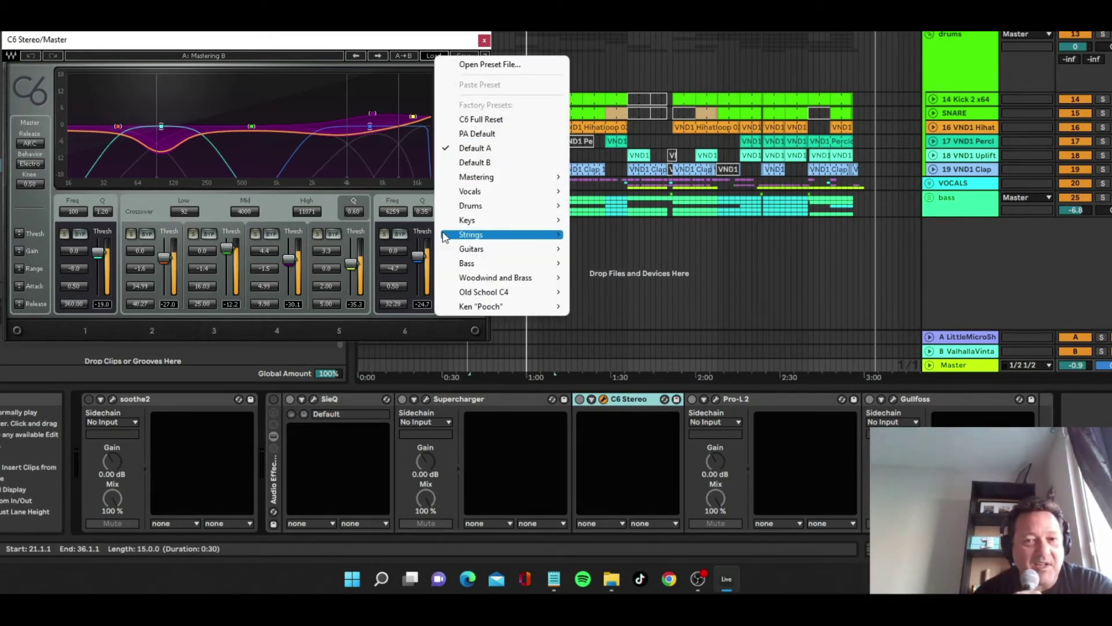
pyautogui.moveTo(546, 181)
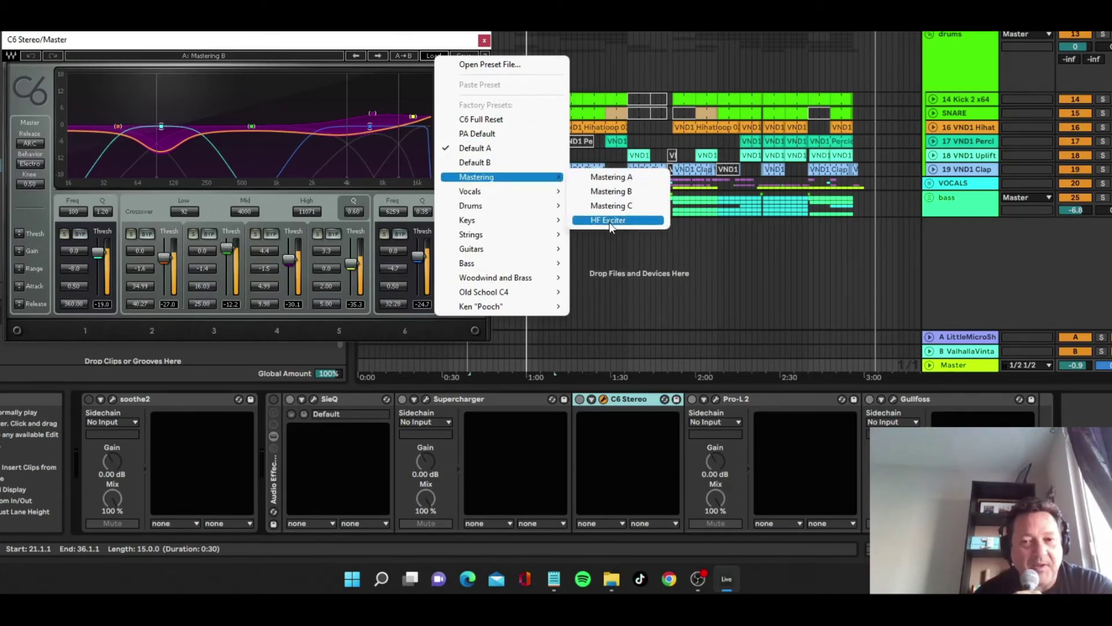
pyautogui.click(469, 48)
pyautogui.click(484, 41)
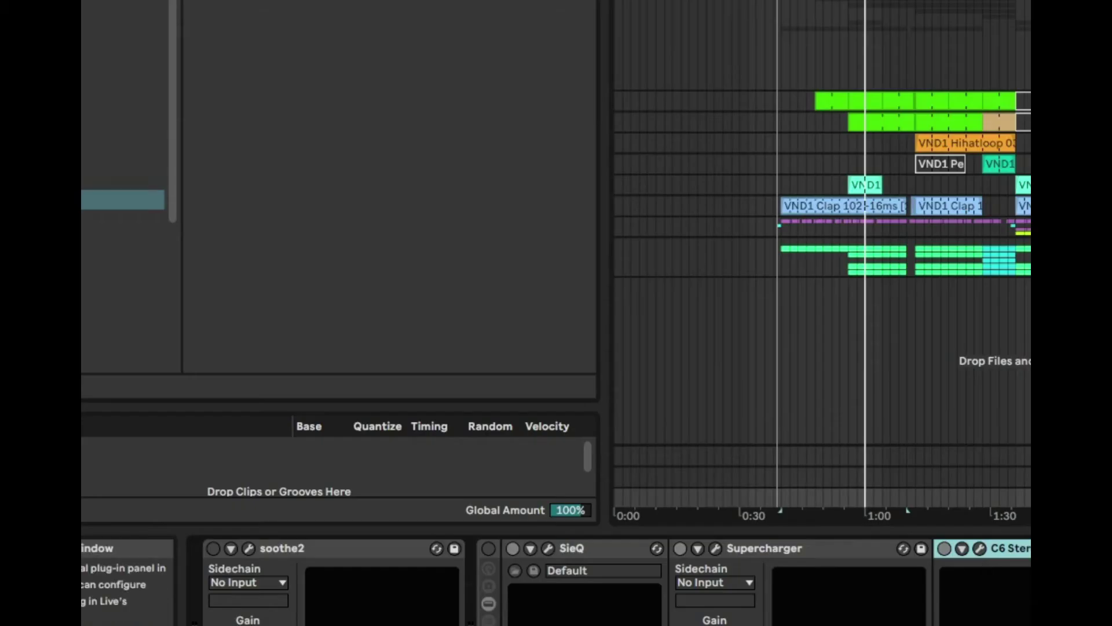
# Open the Pro-L 2 on the Master track and examine its limiting style and attack settings
pyautogui.hotkey('ctrl', 'alt', 'p')
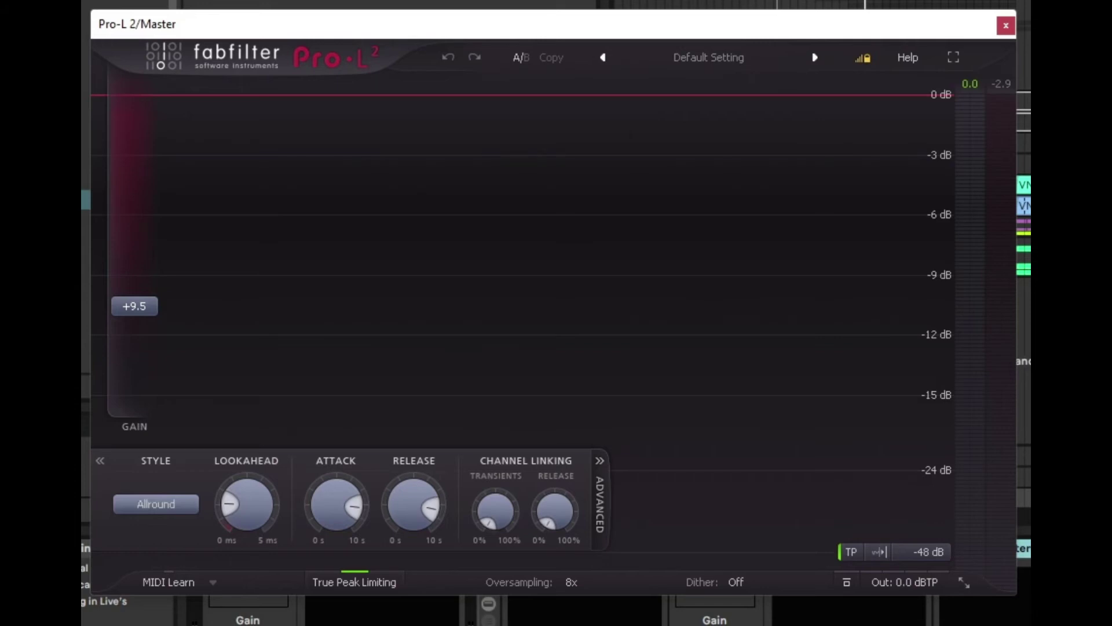
pyautogui.click(158, 503)
pyautogui.click(164, 476)
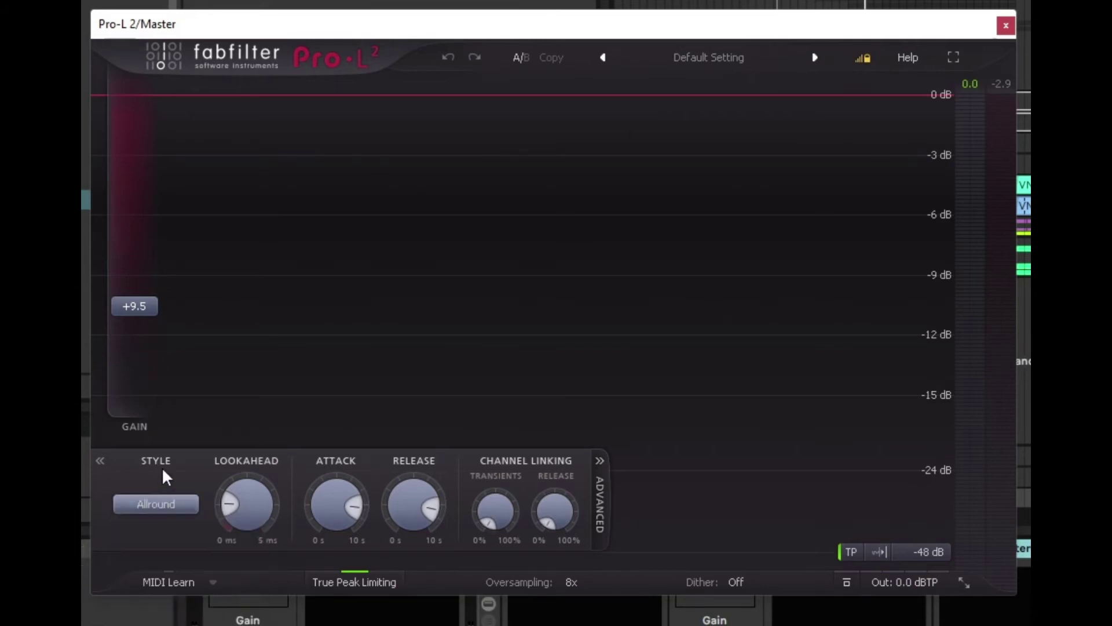
pyautogui.moveTo(332, 514)
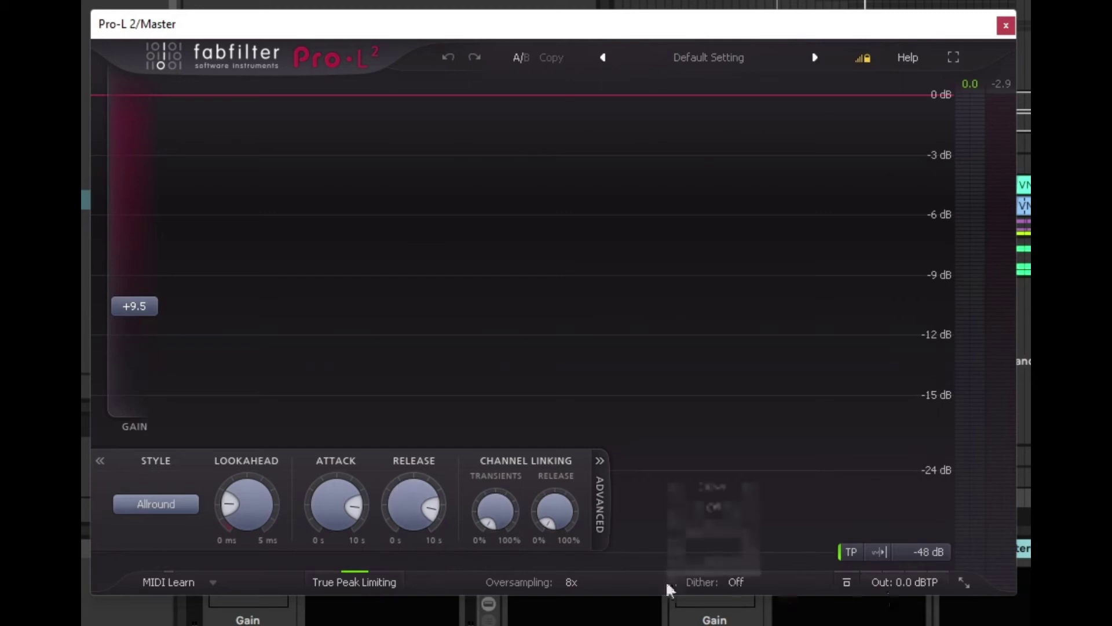
# View the oversampling options of the Master's Pro-L 2 and dismiss the list without changing the setting
pyautogui.click(582, 587)
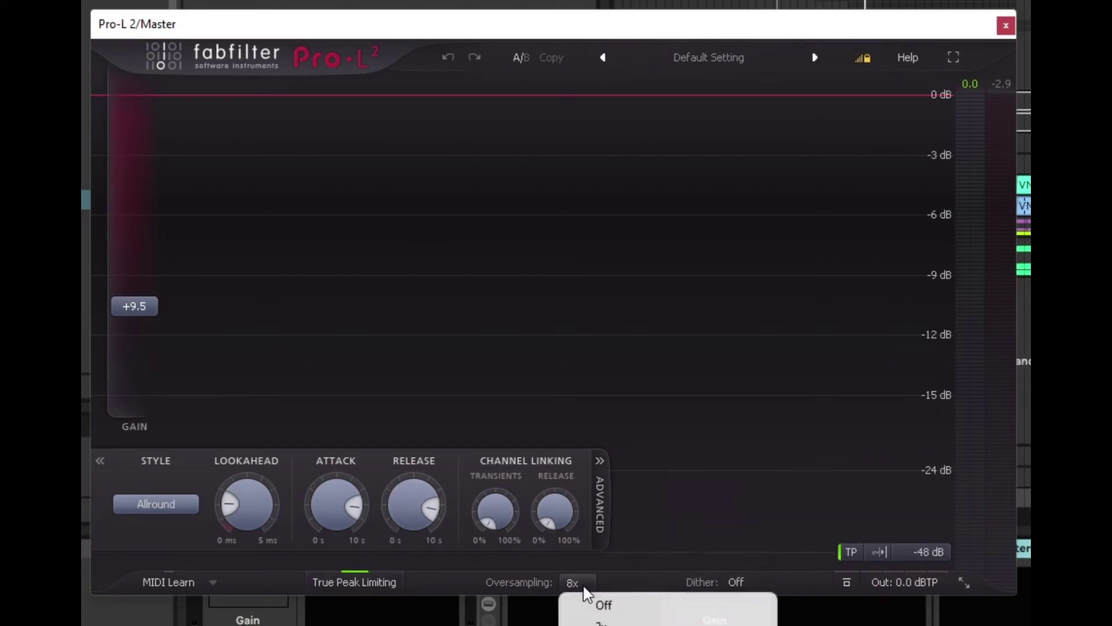
pyautogui.click(461, 589)
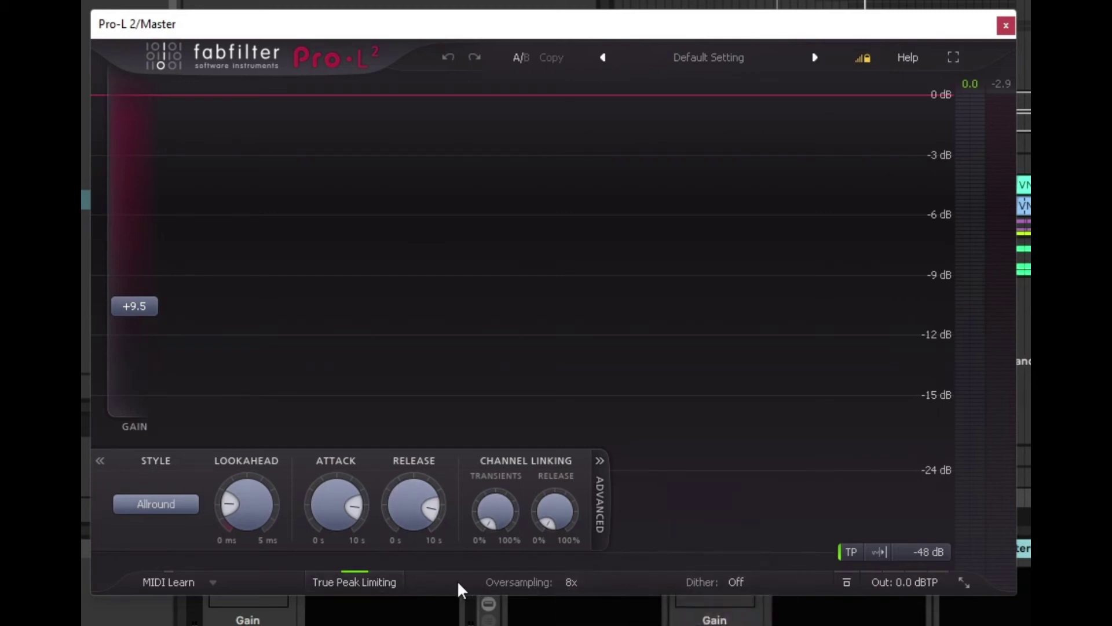
pyautogui.click(568, 586)
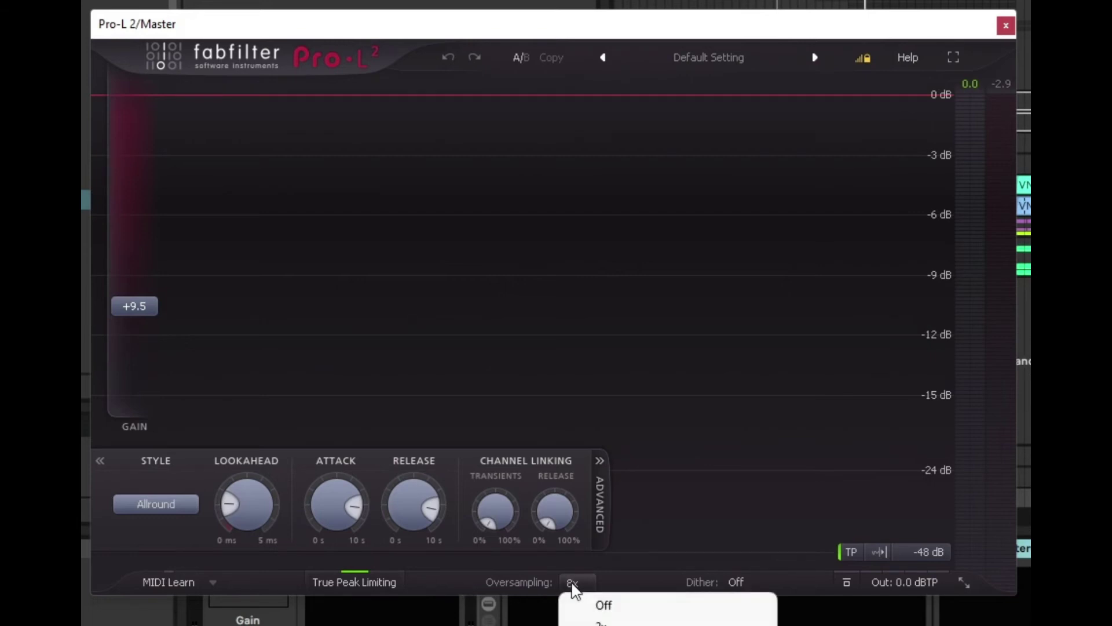
pyautogui.click(647, 590)
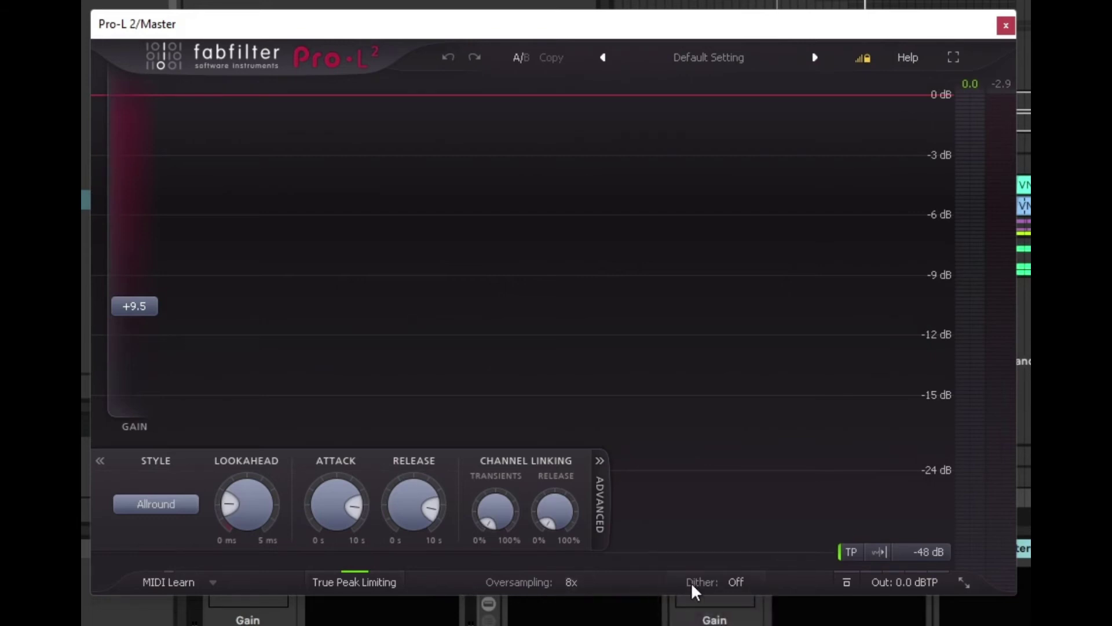
# Examine the dither, output level and gain settings of the Master's Pro-L 2, and close the plug-in window
pyautogui.moveTo(741, 592)
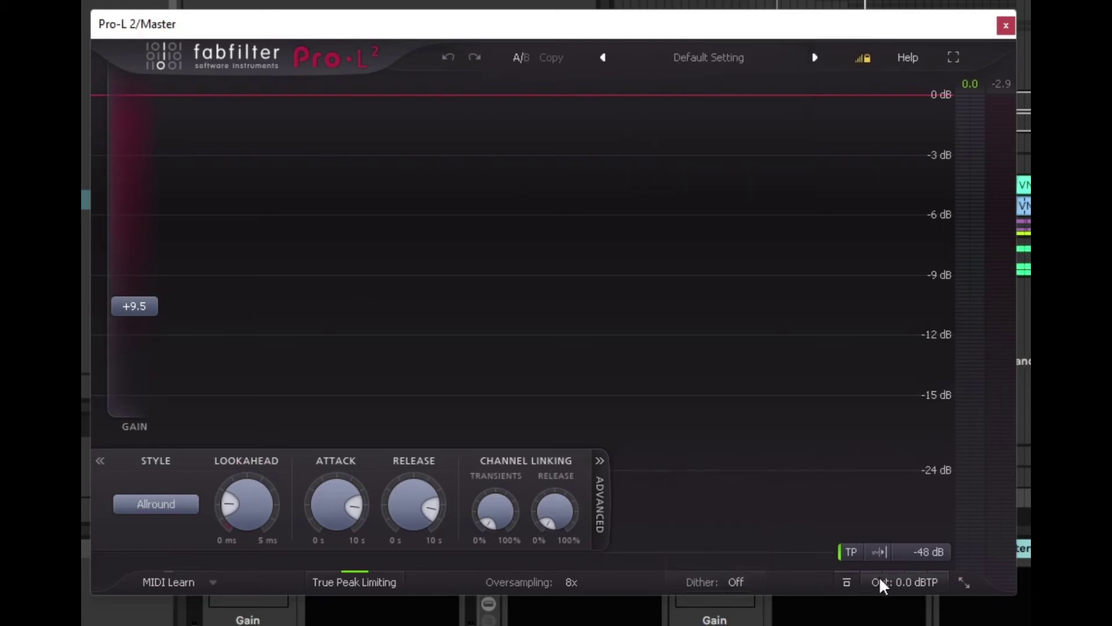
pyautogui.moveTo(691, 586)
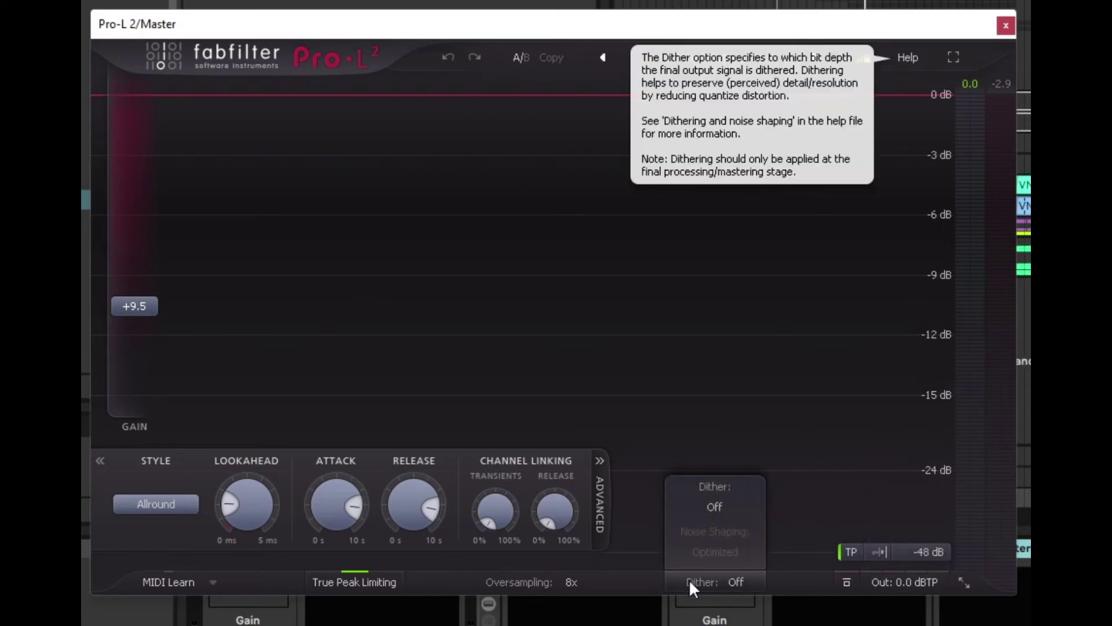
pyautogui.moveTo(900, 581)
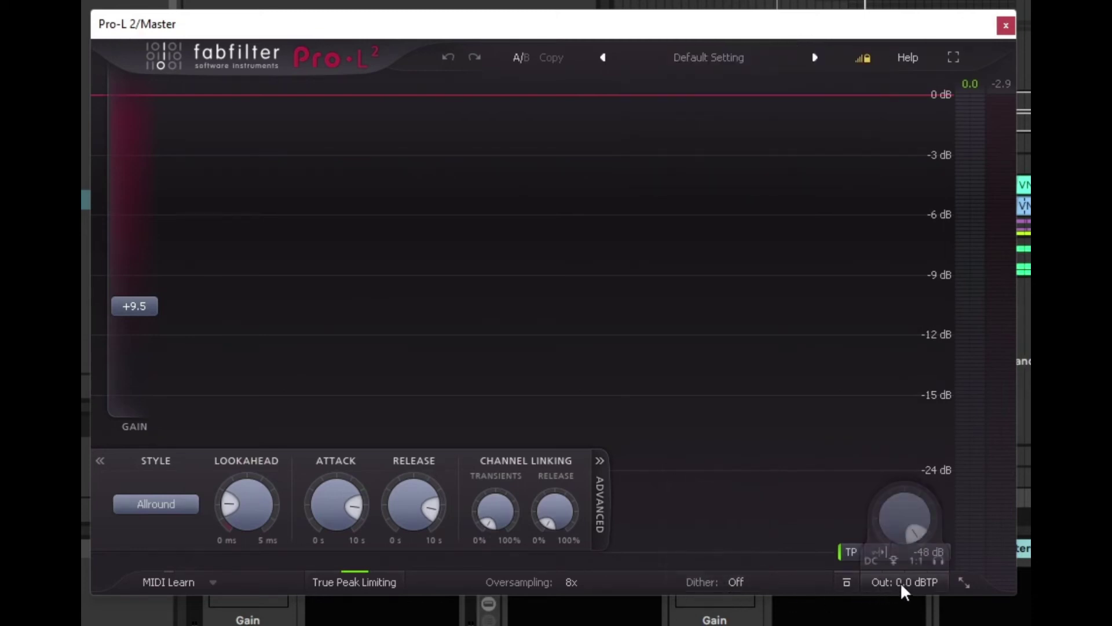
pyautogui.moveTo(897, 521)
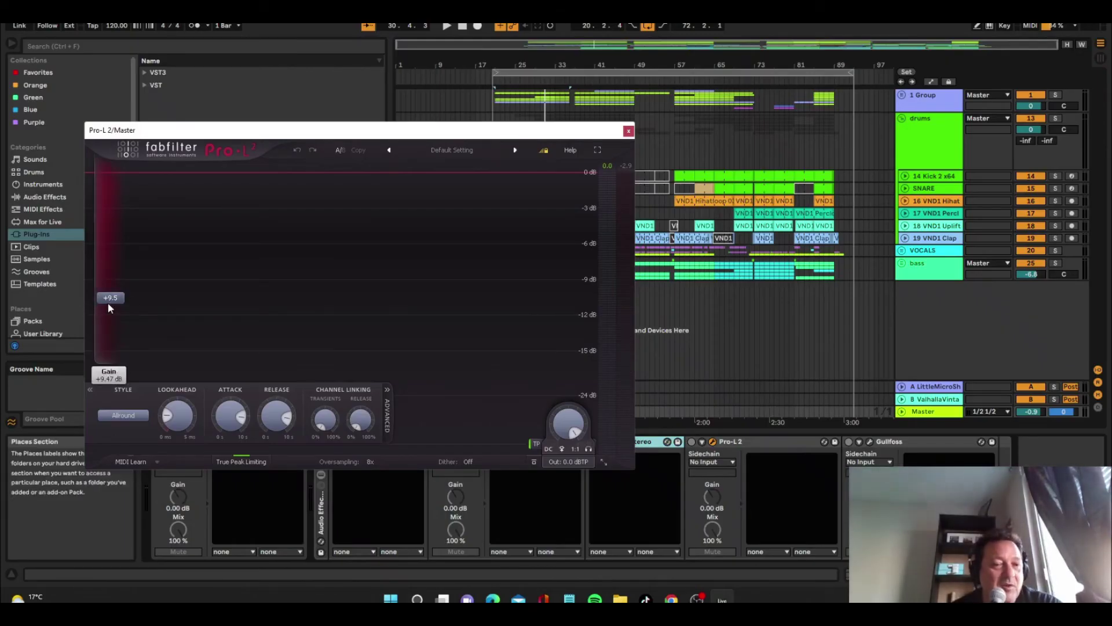
pyautogui.click(633, 133)
# Open the Gullfoss plug-in window on the Master track
pyautogui.click(870, 441)
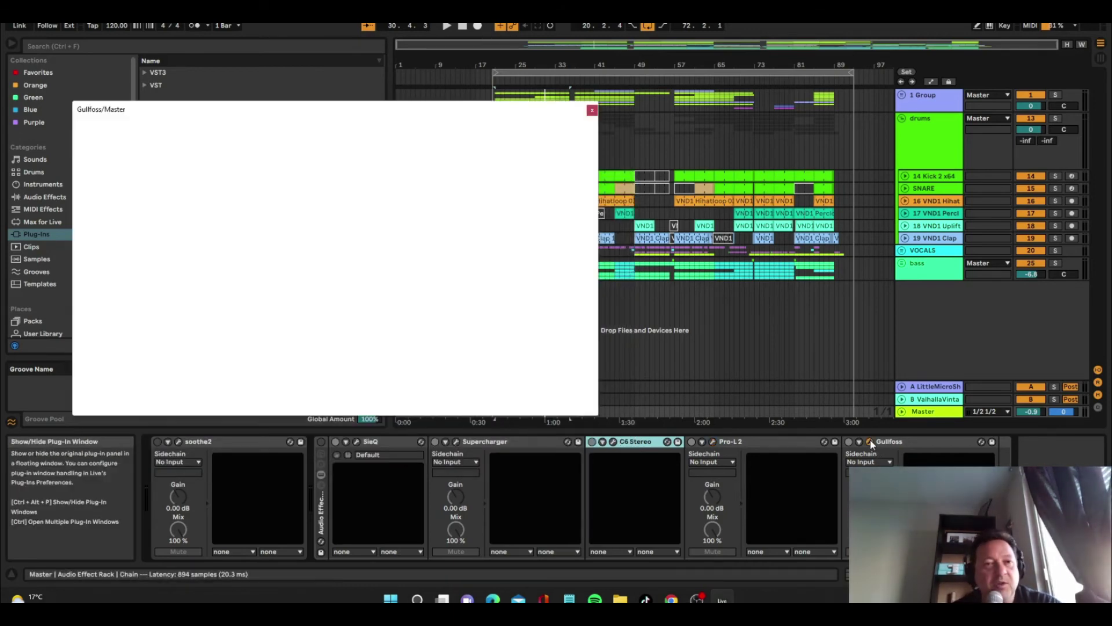